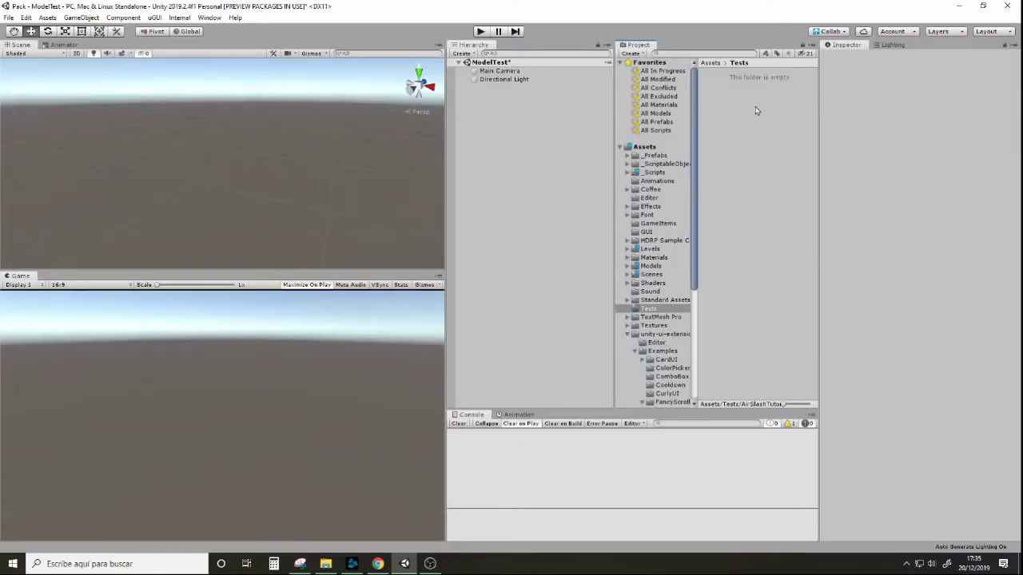
Step: Create an Unlit Graph shader named AirSlashTutorial in the Tests folder
right_click(716, 77)
mouse_move(791, 82)
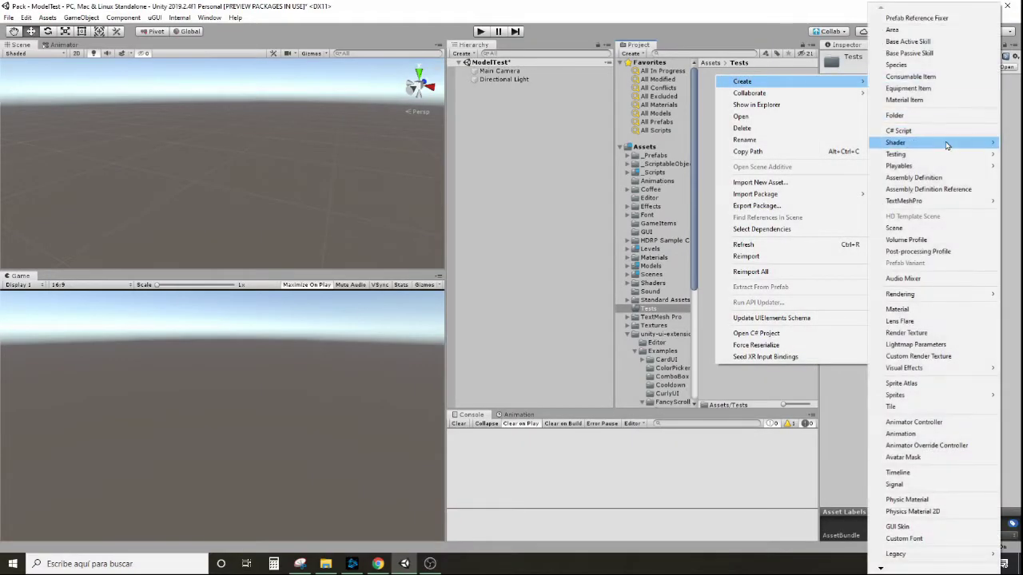
mouse_move(946, 144)
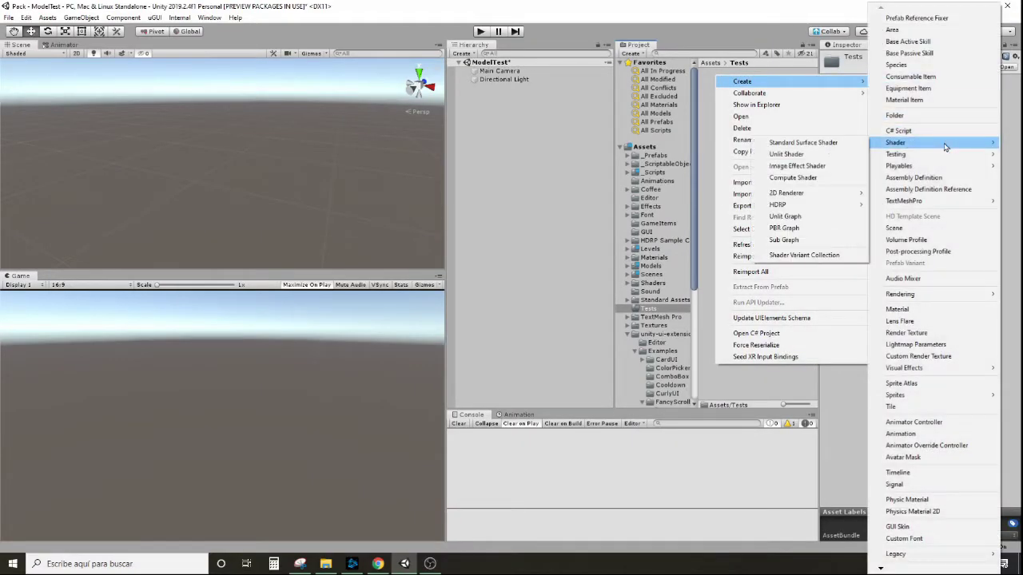
left_click(817, 217)
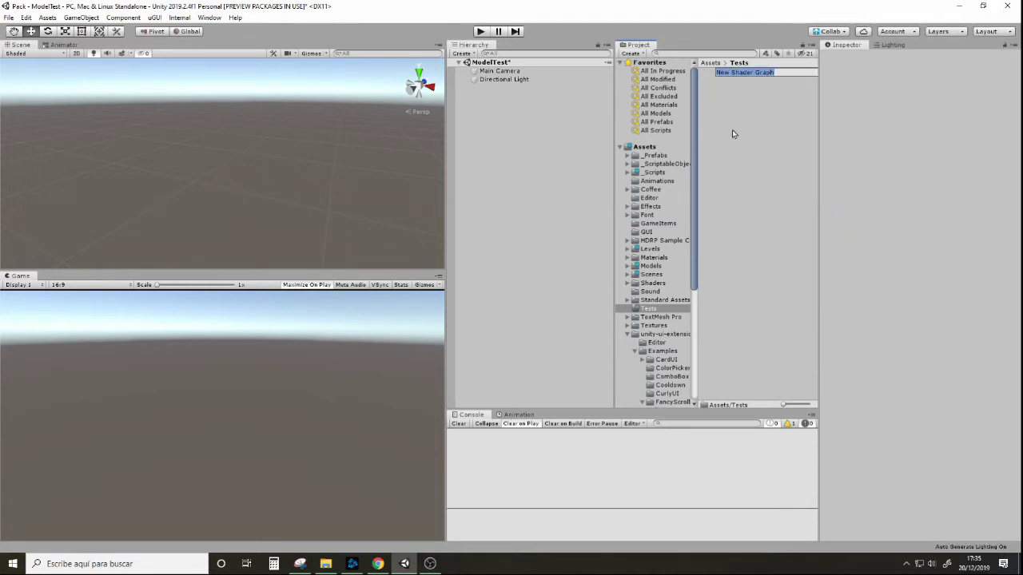
key("BackSpace")
type("Ai")
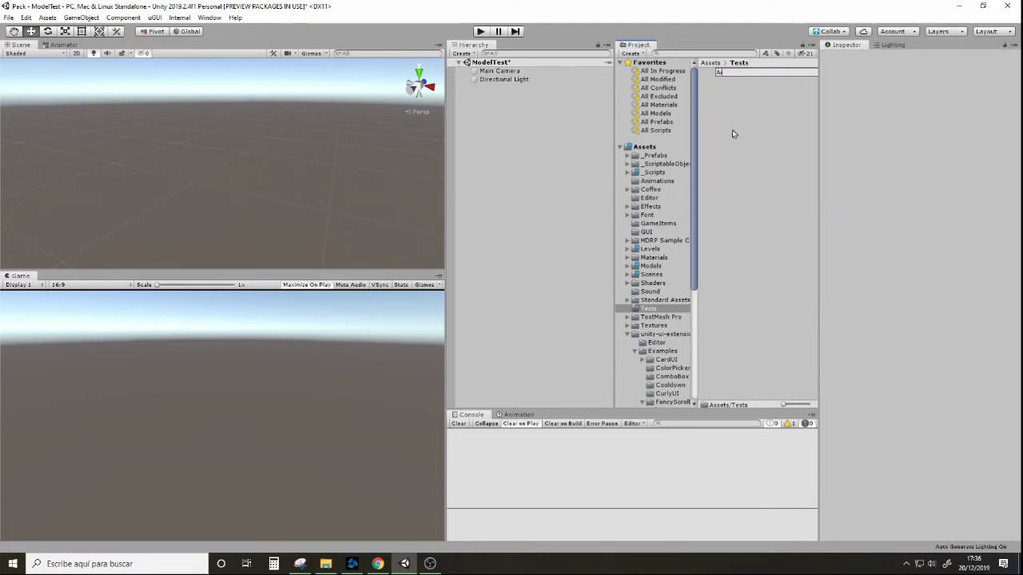
type("rSlashTutor")
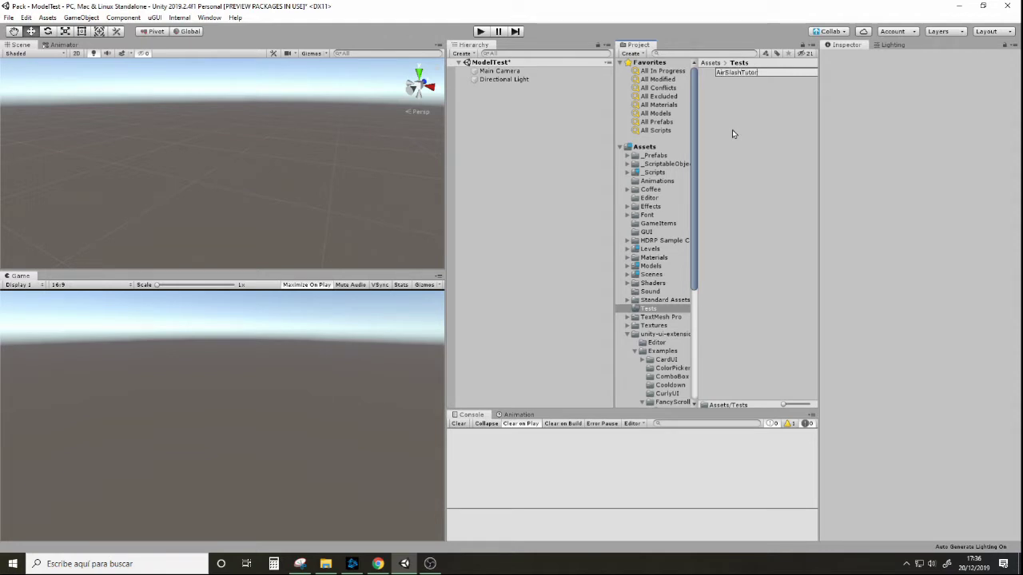
type("ial")
key("Return")
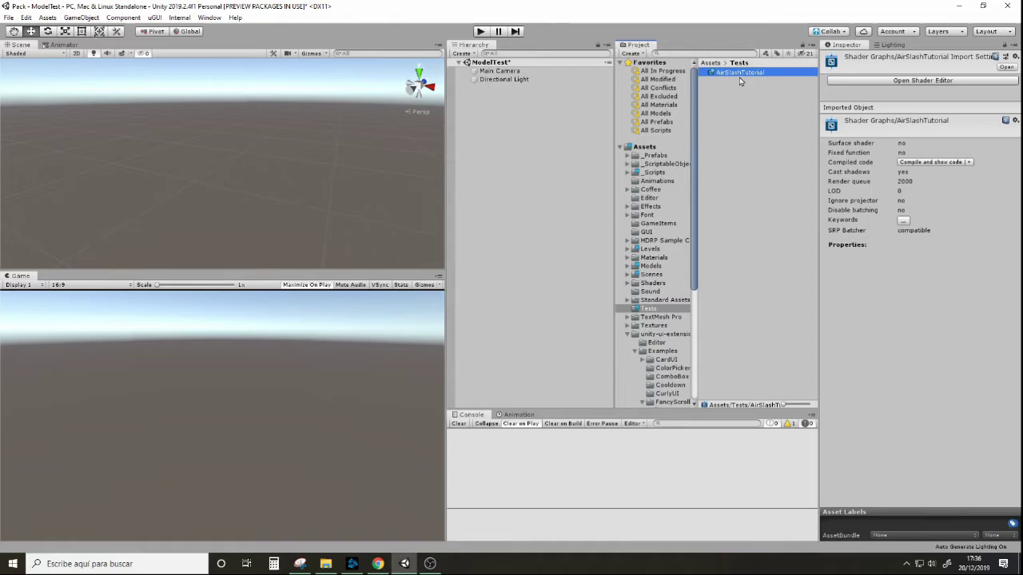
Step: Open the AirSlashTutorial graph and add a Voronoi node
double_click(734, 73)
left_click_drag(598, 278, 905, 249)
right_click(269, 373)
left_click(318, 382)
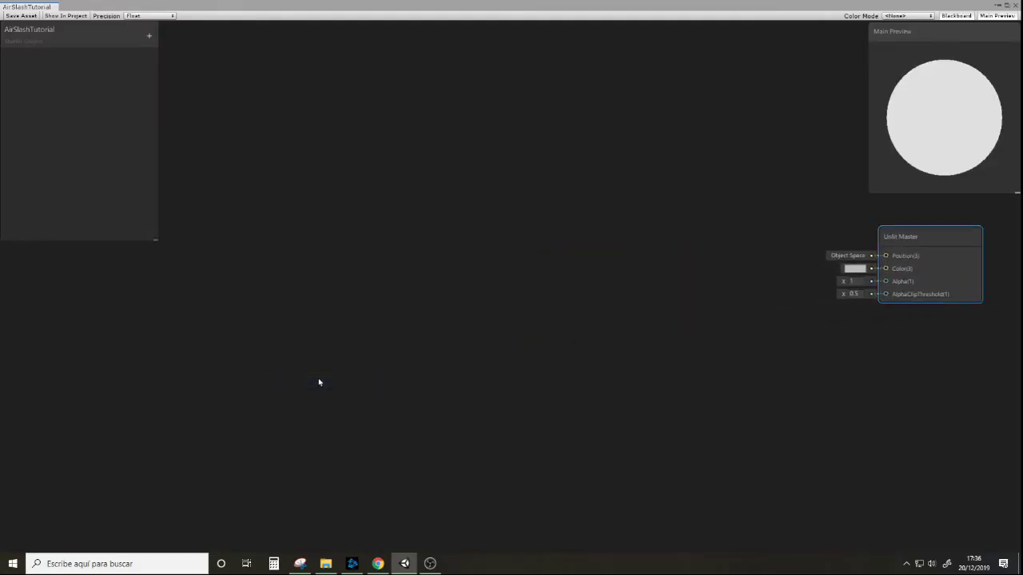
type("voro")
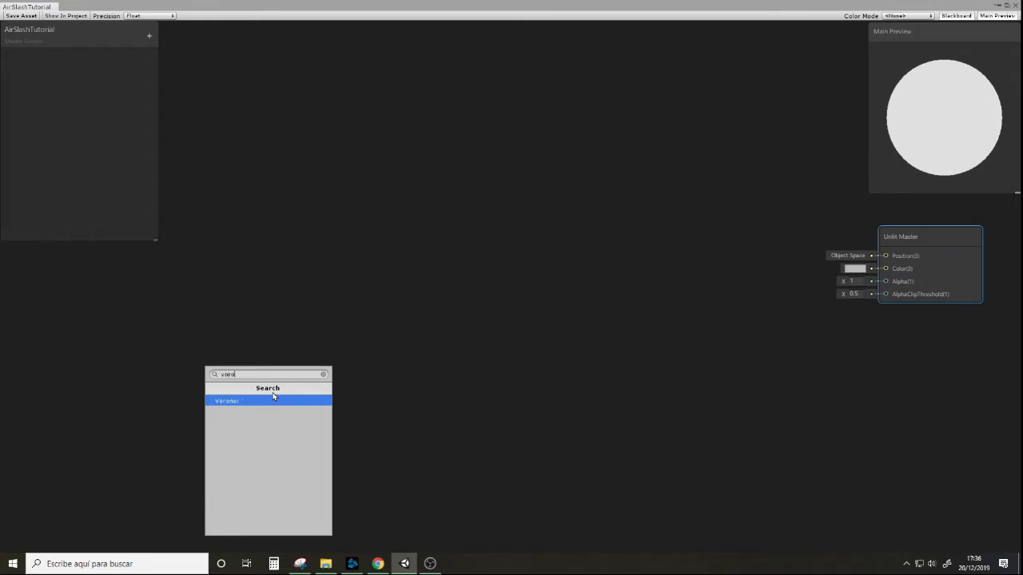
key("Return")
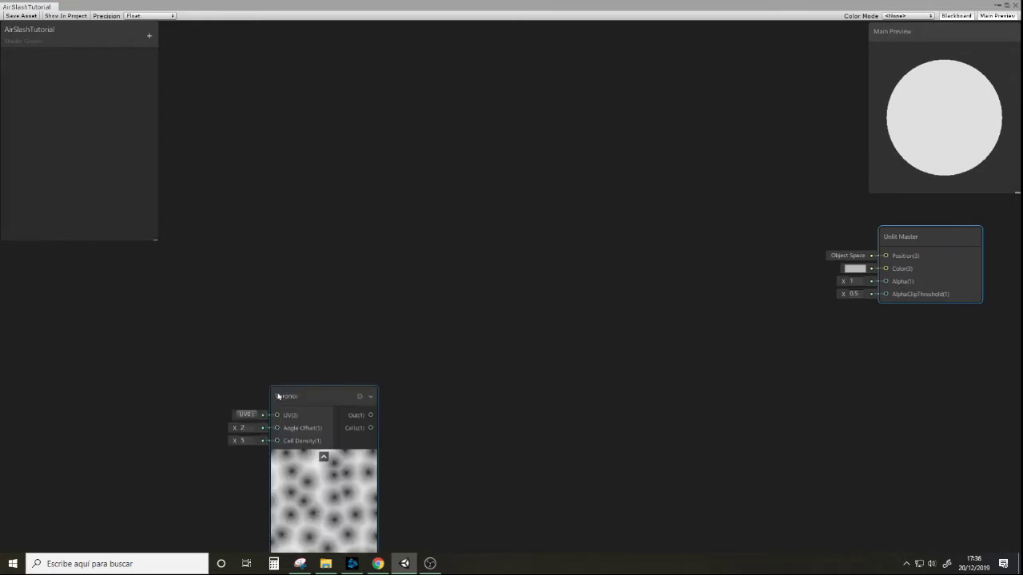
Step: Set the Voronoi node's Cell Density to 1 and Angle Offset to 4
left_click_drag(278, 396, 212, 377)
middle_click_drag(285, 310, 492, 295)
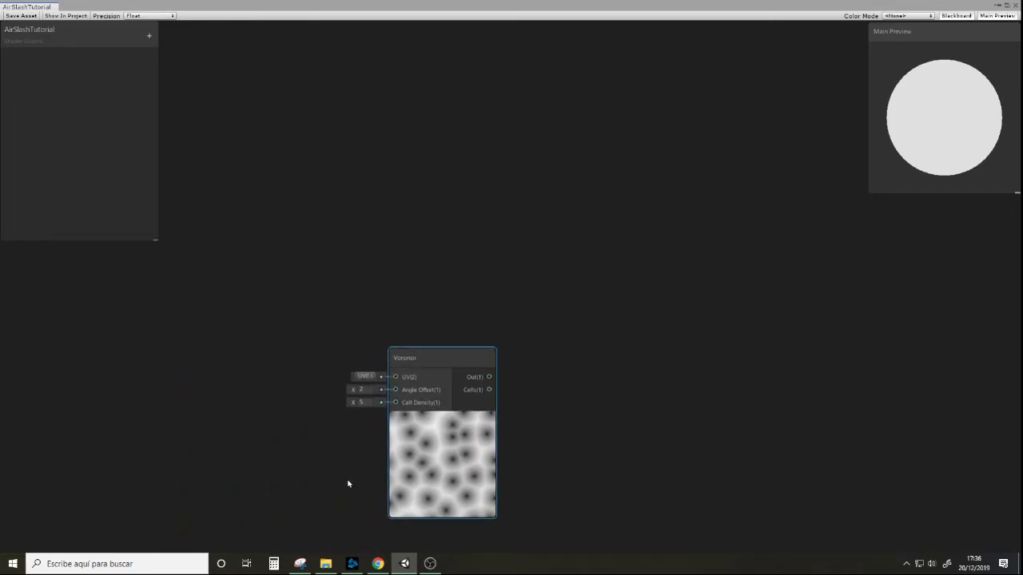
left_click(367, 402)
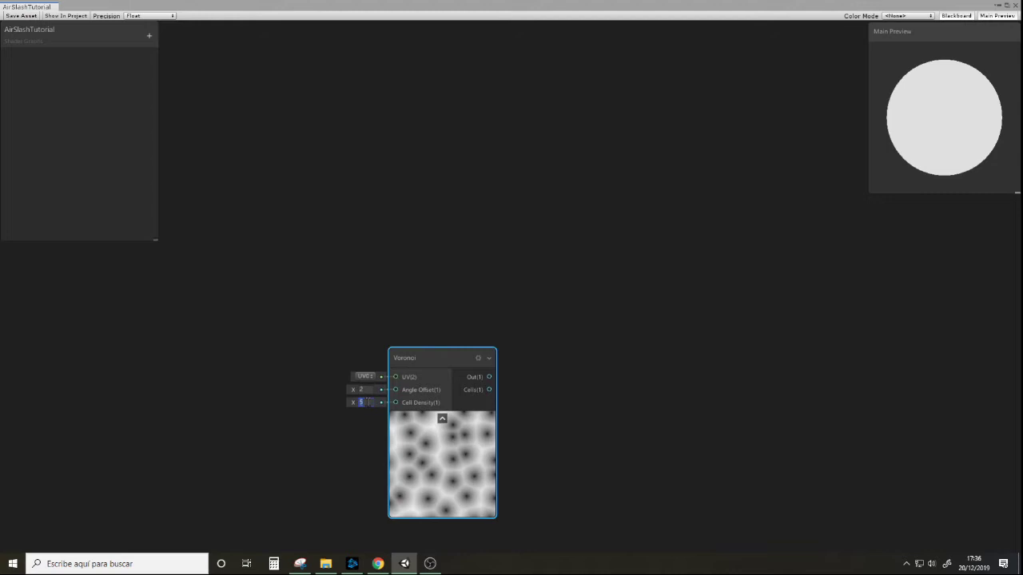
type("1")
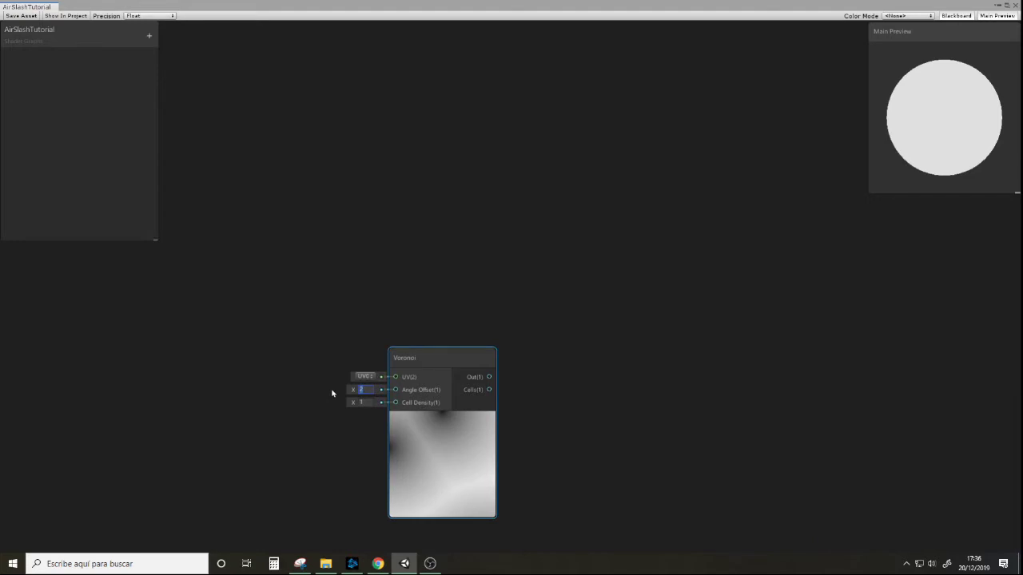
type("4")
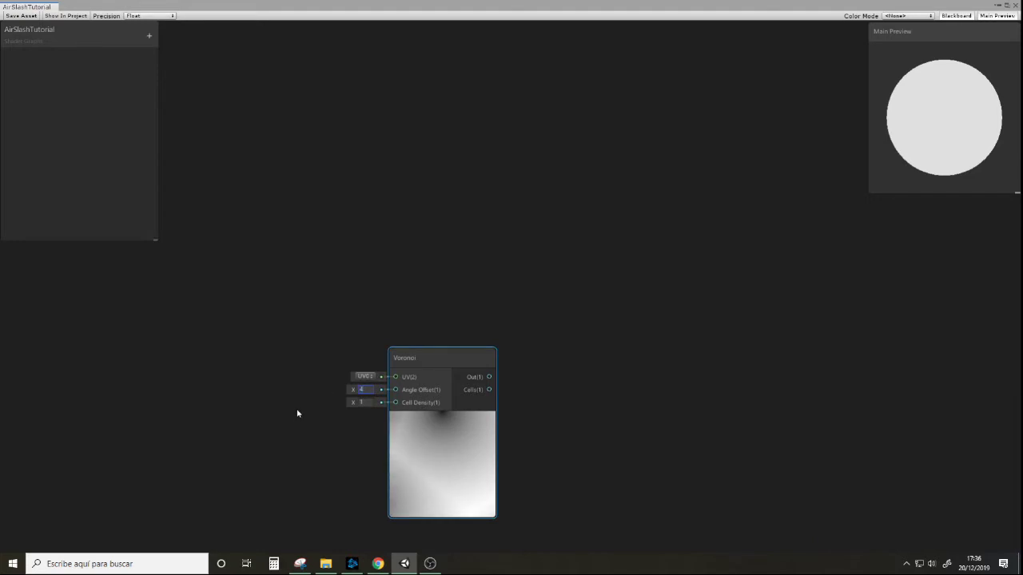
middle_click_drag(297, 413, 365, 407)
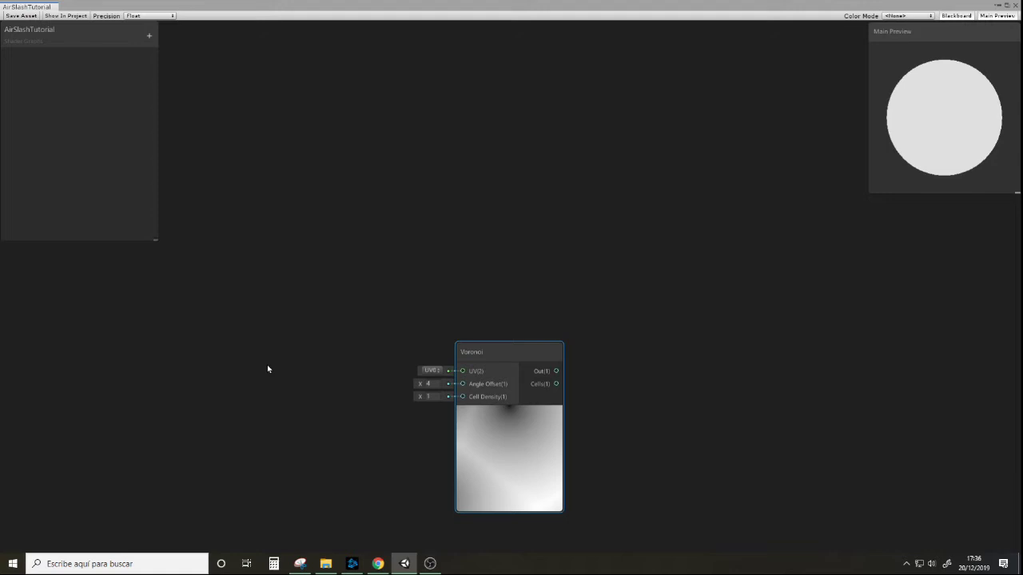
Step: Add a Tiling And Offset node and wire its Out into the Voronoi UV input
right_click(310, 293)
left_click(330, 296)
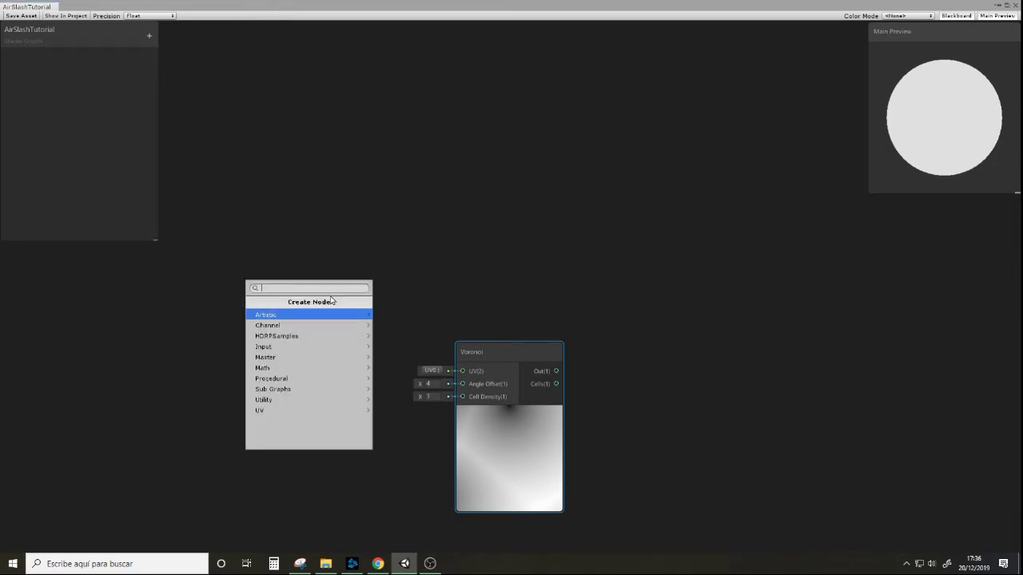
type("off")
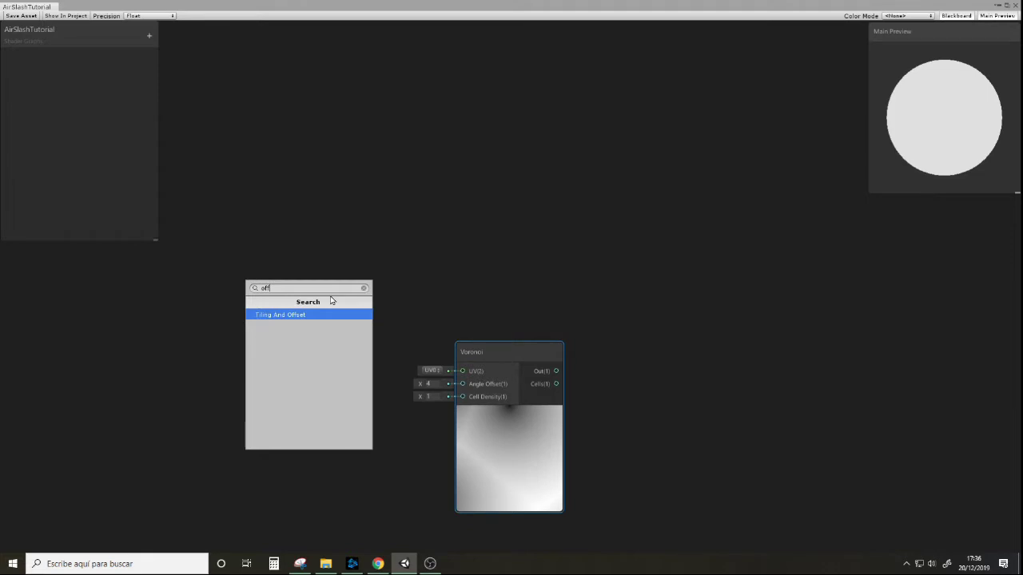
key("Return")
left_click_drag(344, 309, 308, 346)
left_click_drag(370, 364, 462, 371)
middle_click_drag(310, 253, 608, 247)
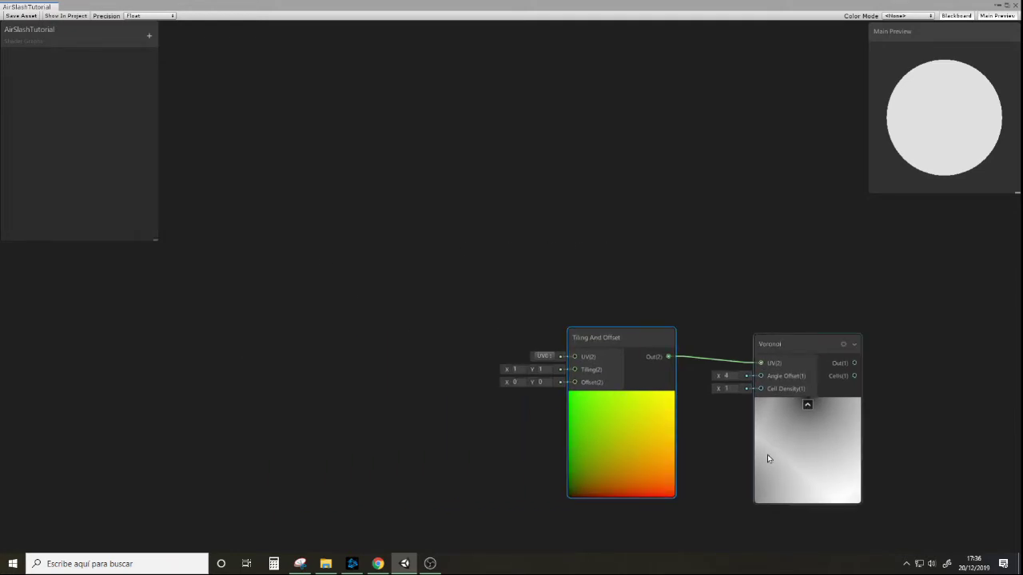
Step: Add a Time node to the graph
right_click(280, 372)
left_click(297, 365)
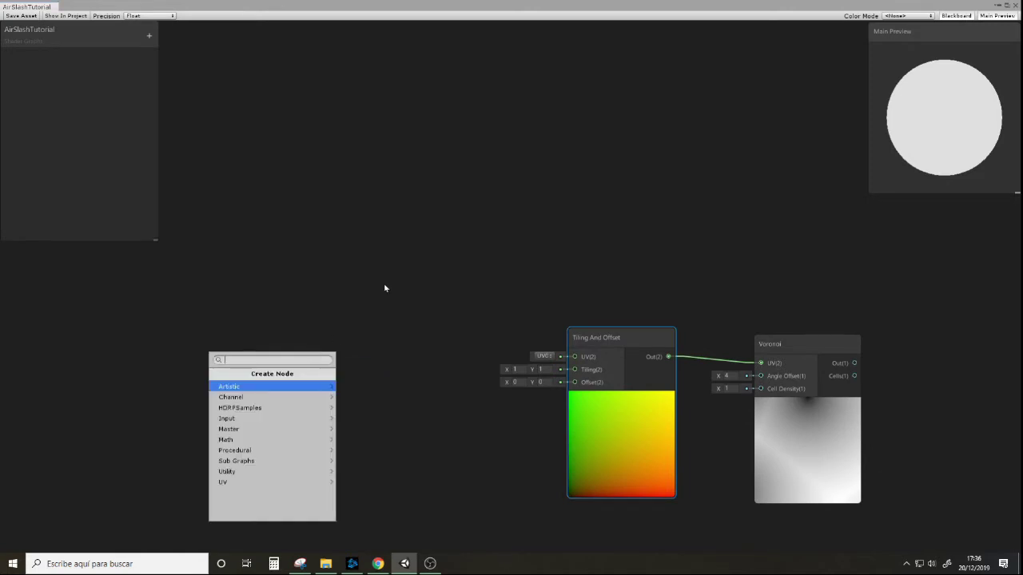
type("time")
left_click(280, 388)
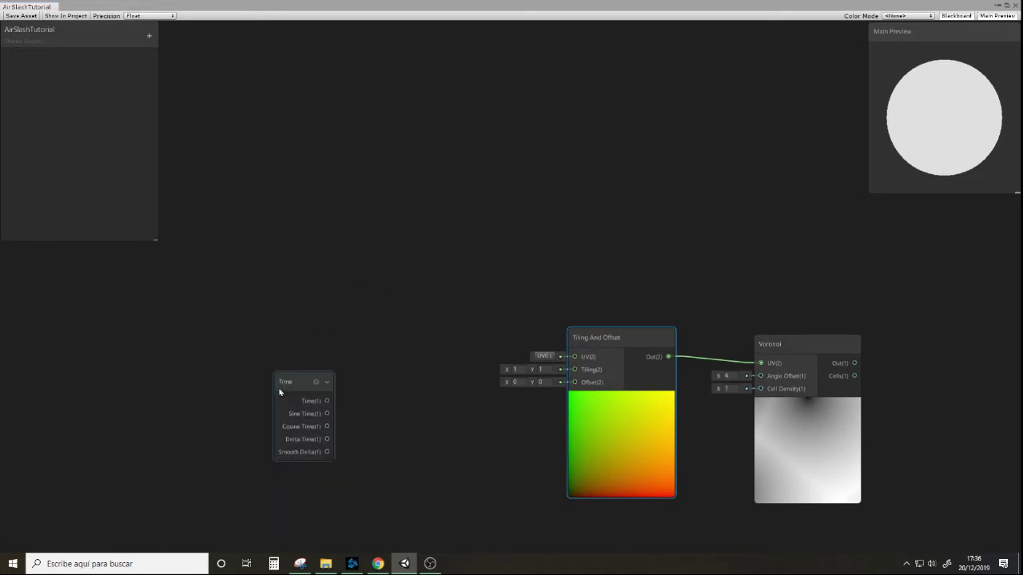
left_click_drag(313, 381, 266, 379)
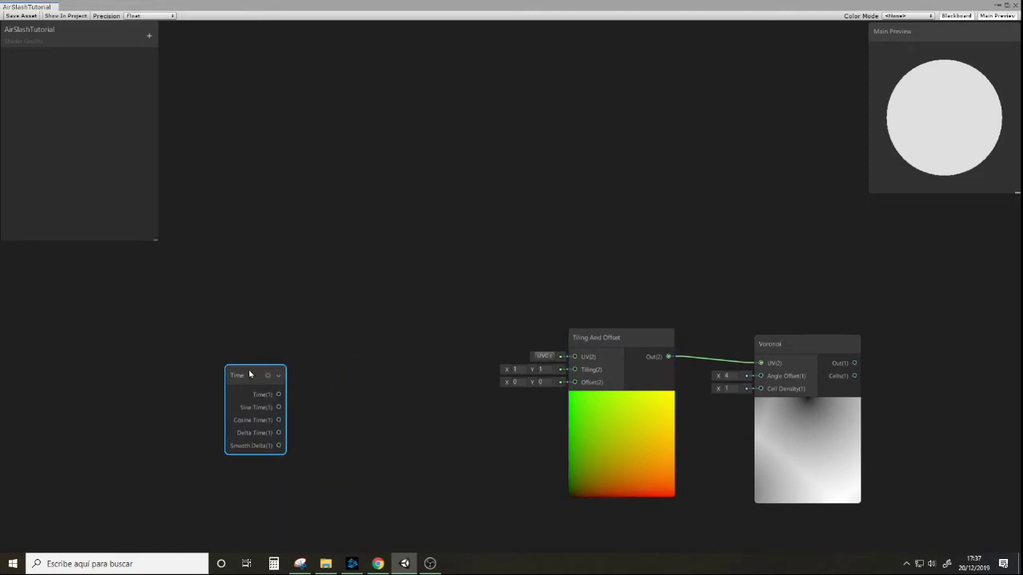
right_click(430, 391)
left_click(575, 389)
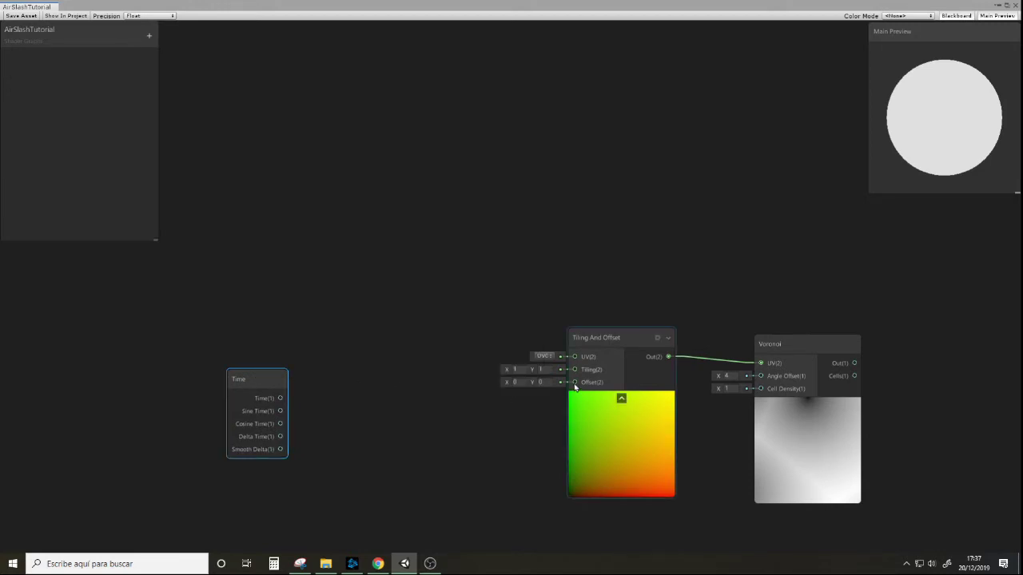
Step: Add a Vector 2 node and wire its output into the Tiling And Offset Offset input
right_click(499, 421)
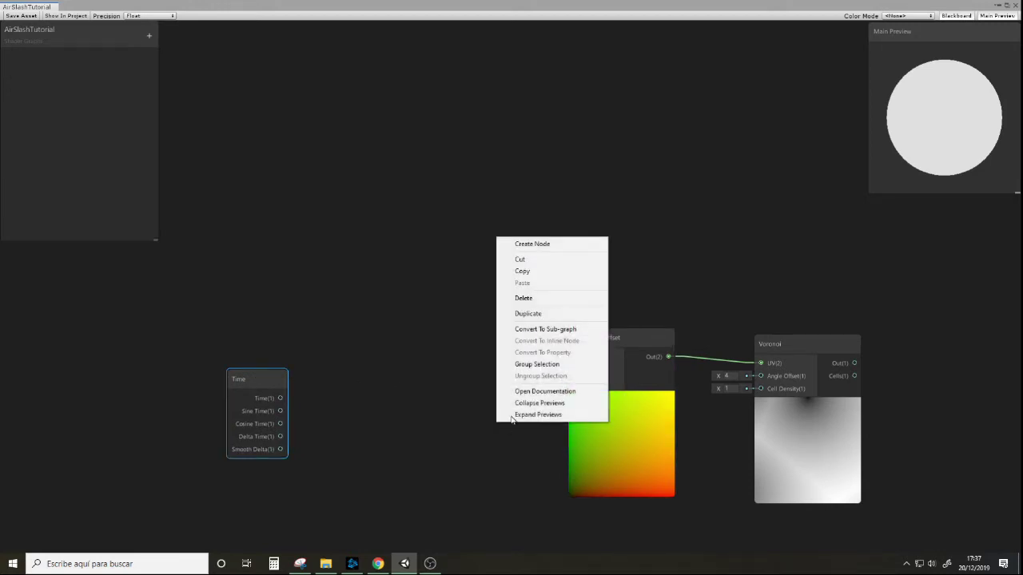
left_click(551, 246)
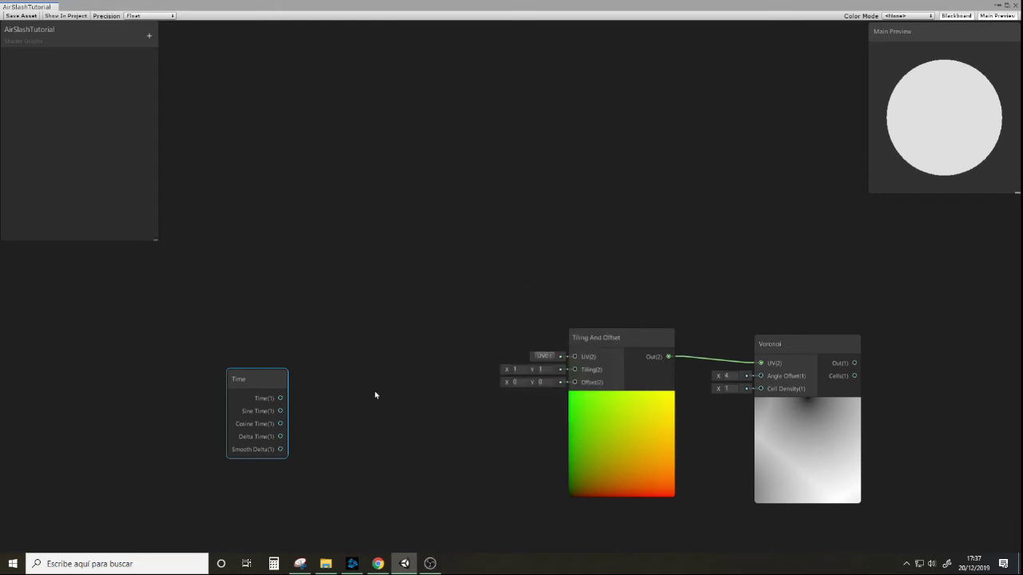
type("ve")
left_click(455, 291)
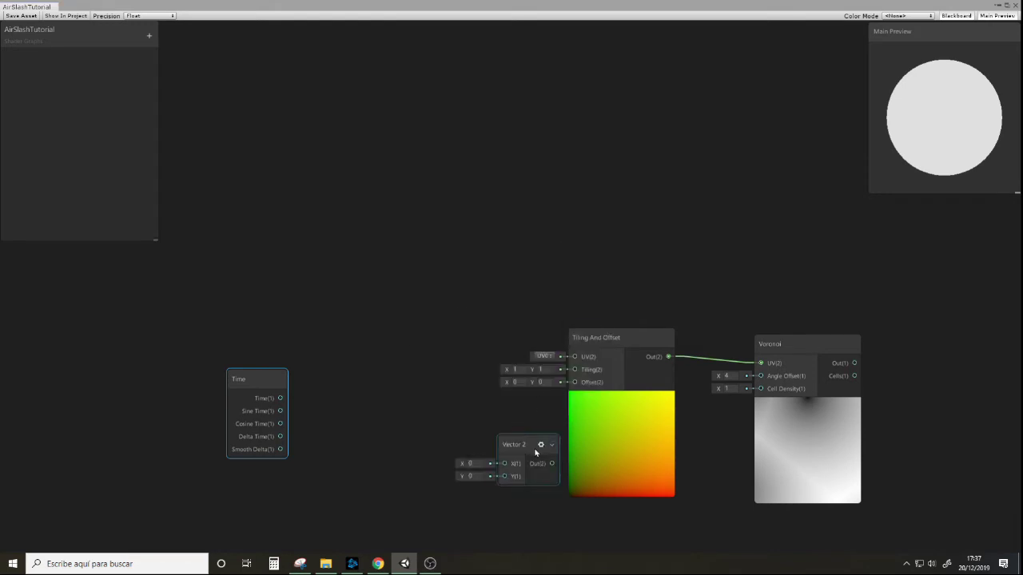
left_click_drag(535, 453, 575, 391)
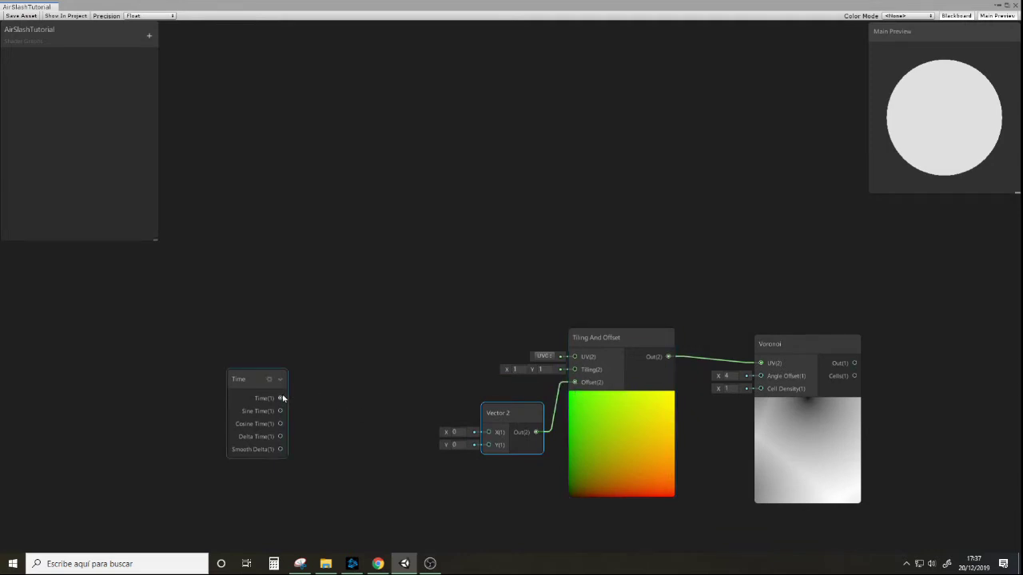
left_click_drag(282, 398, 488, 432)
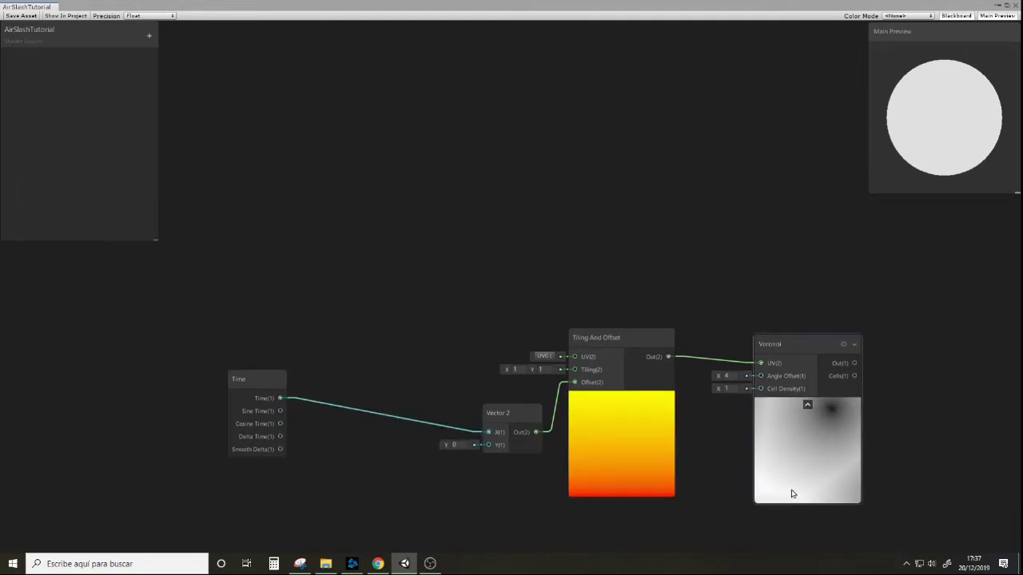
right_click(377, 413)
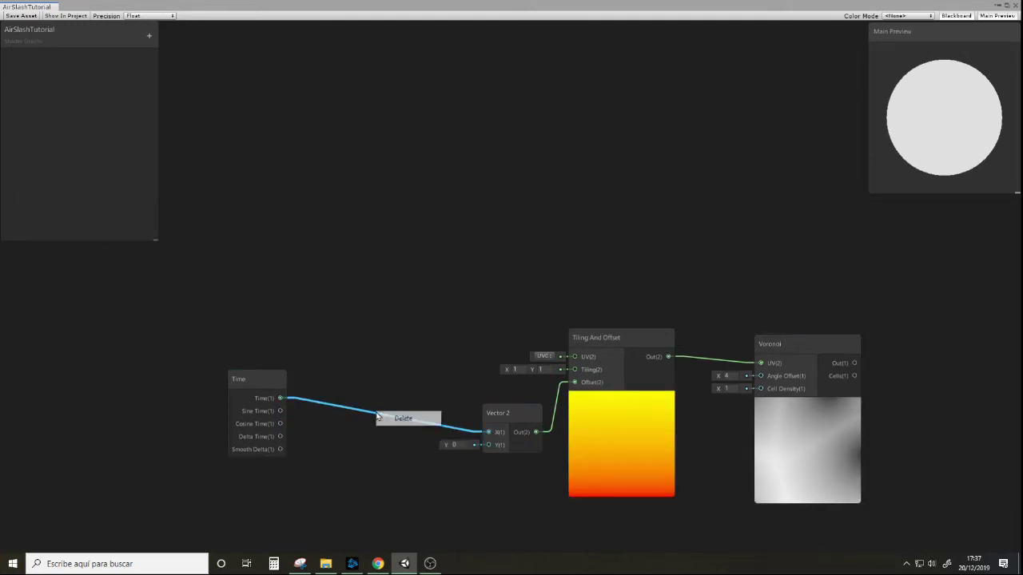
Step: Remove the Time-to-X link and add a Vector1 property named Speed
left_click(395, 424)
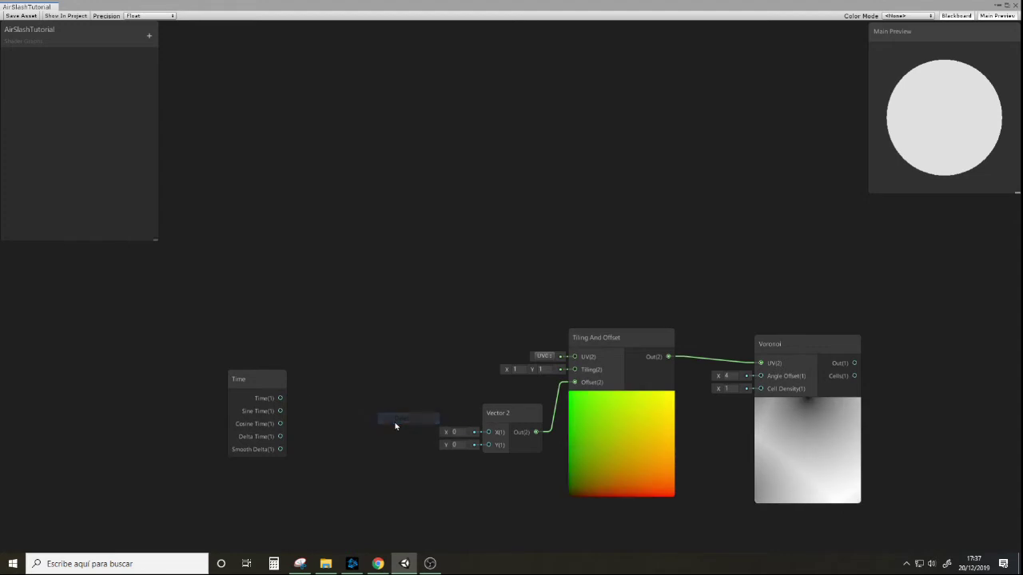
left_click(150, 36)
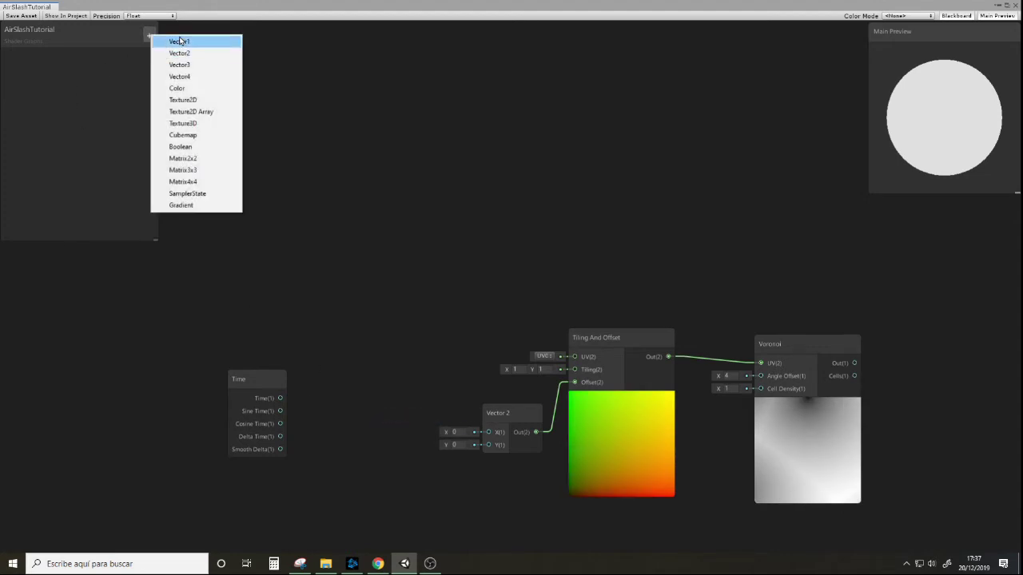
left_click(165, 42)
type("Sp")
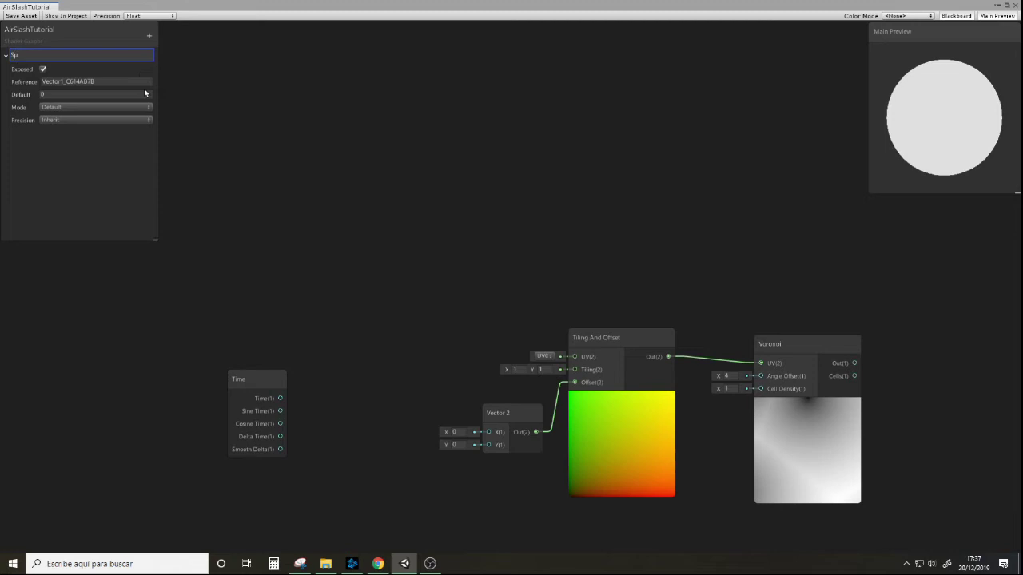
type("ied")
key("Return")
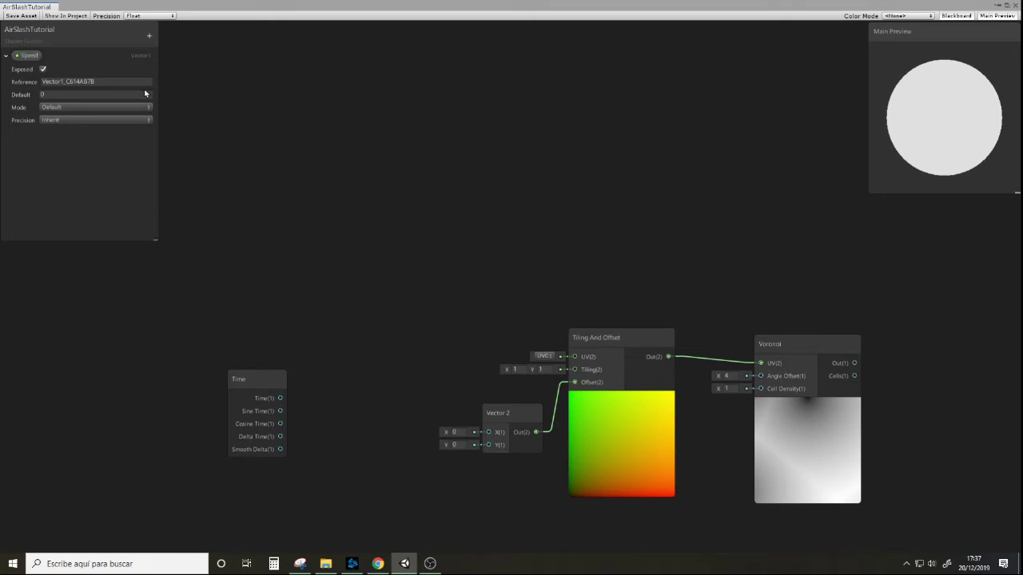
Step: Make Speed a 0–10 slider defaulting to 5 and place it on the graph
left_click(88, 107)
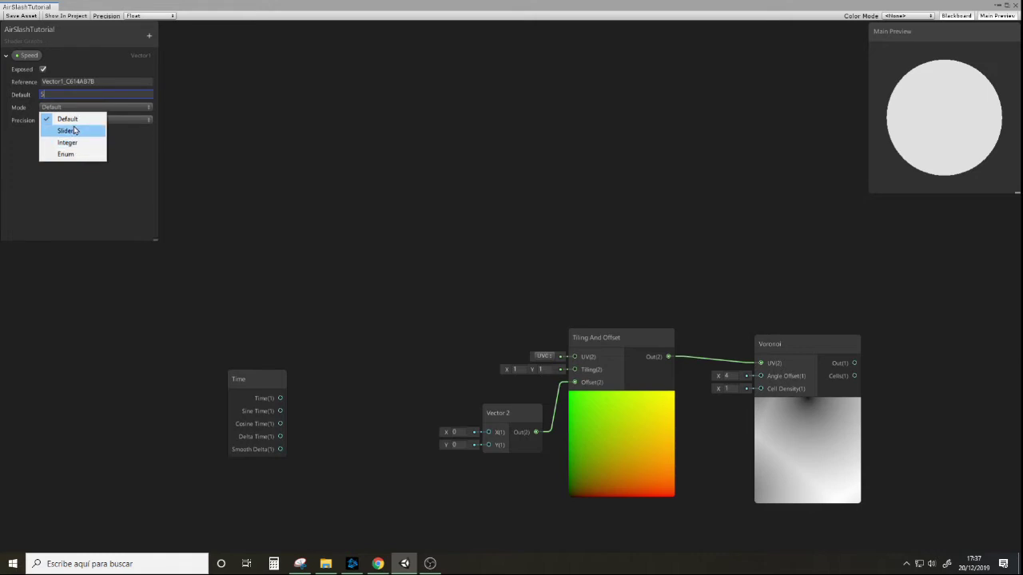
left_click(75, 130)
left_click(59, 146)
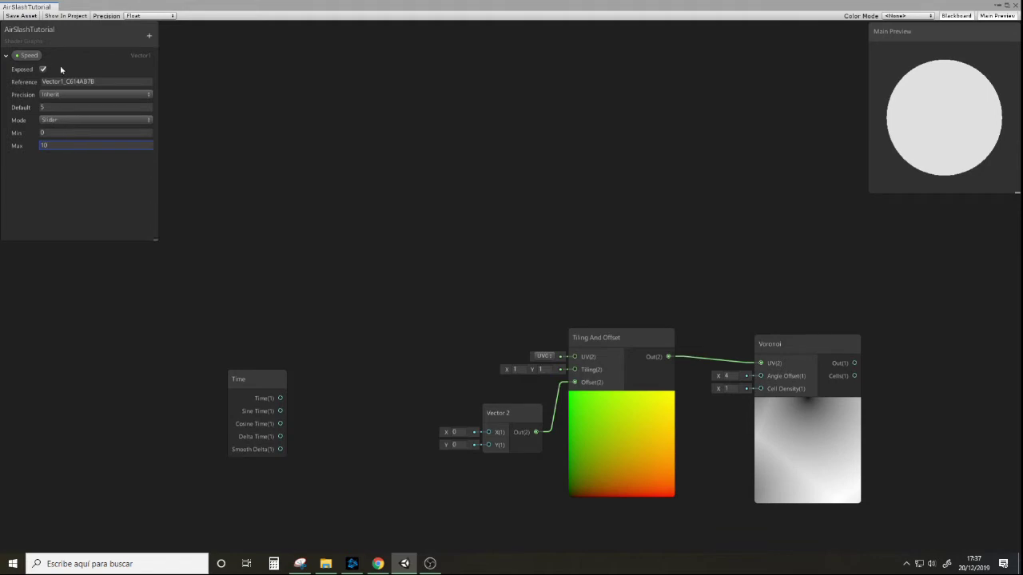
key("Return")
mouse_move(285, 313)
left_mouse_down()
mouse_move(311, 319)
mouse_move(272, 320)
left_mouse_up()
Step: Add a Multiply node combining Speed (A) and Time (B), feeding Vector 2 X
right_click(337, 333)
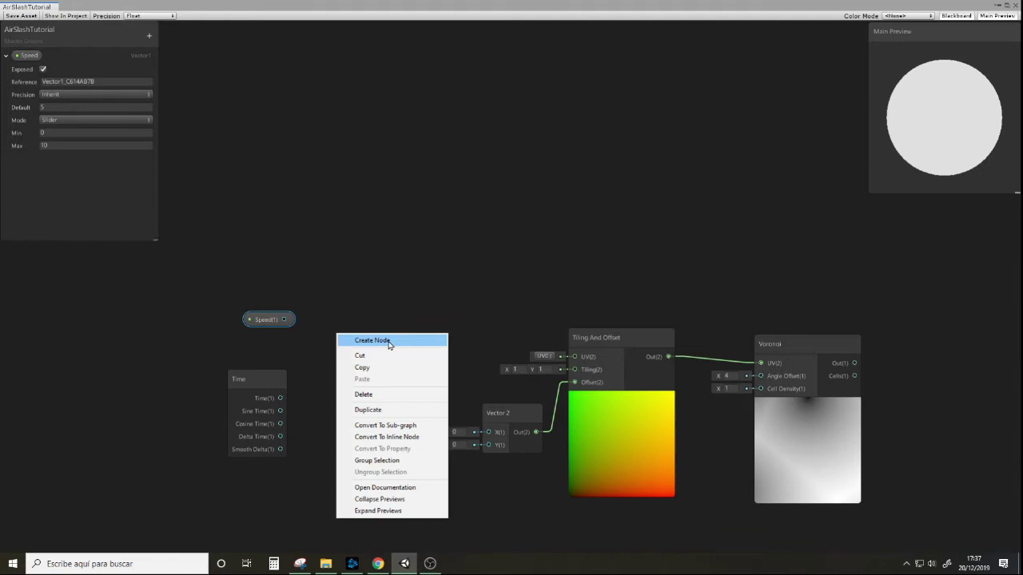
left_click(389, 342)
type("mul")
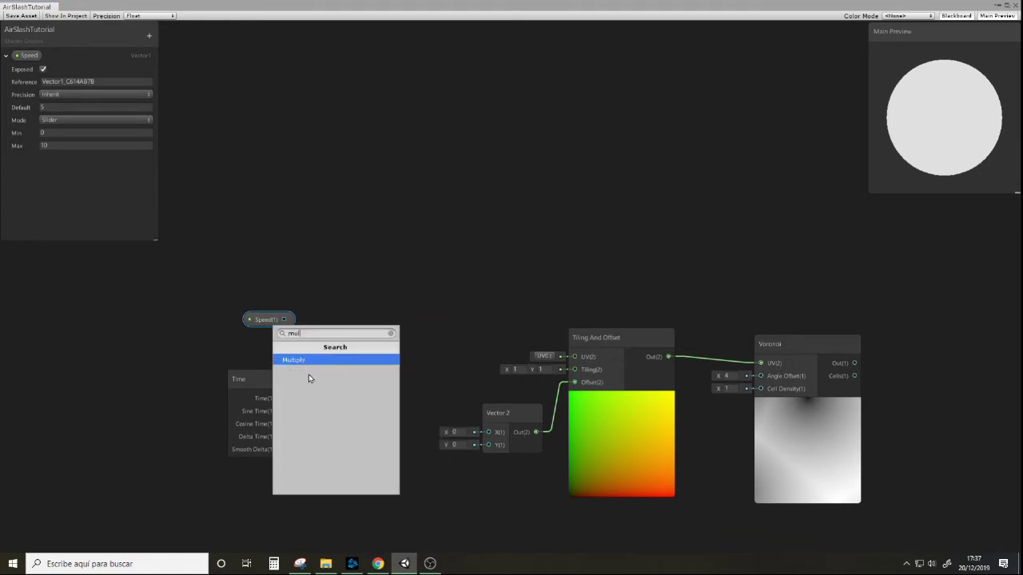
left_click(300, 360)
left_click_drag(286, 320, 344, 374)
left_click_drag(280, 398, 345, 389)
left_click_drag(440, 374, 487, 433)
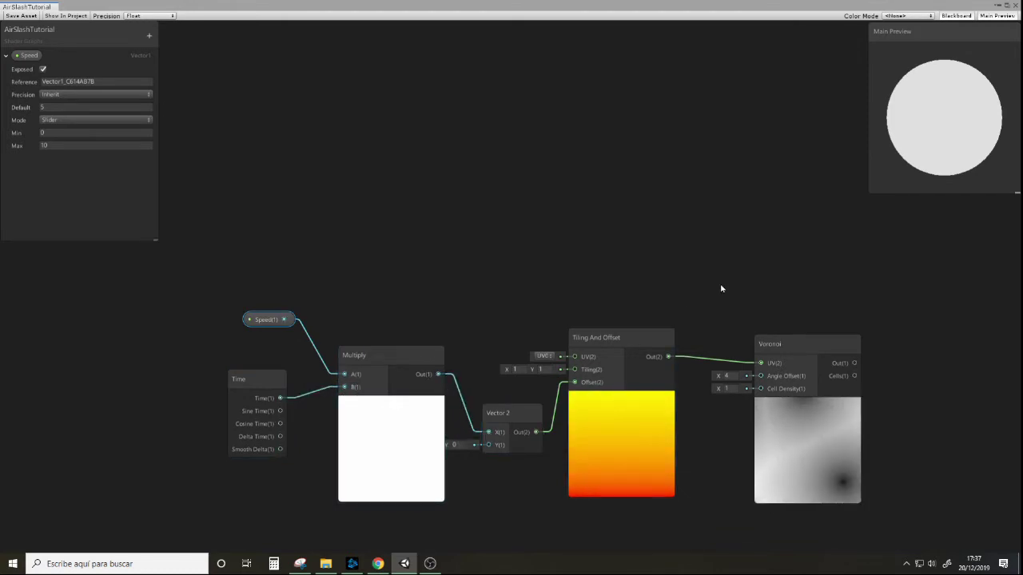
middle_click_drag(722, 288, 620, 271)
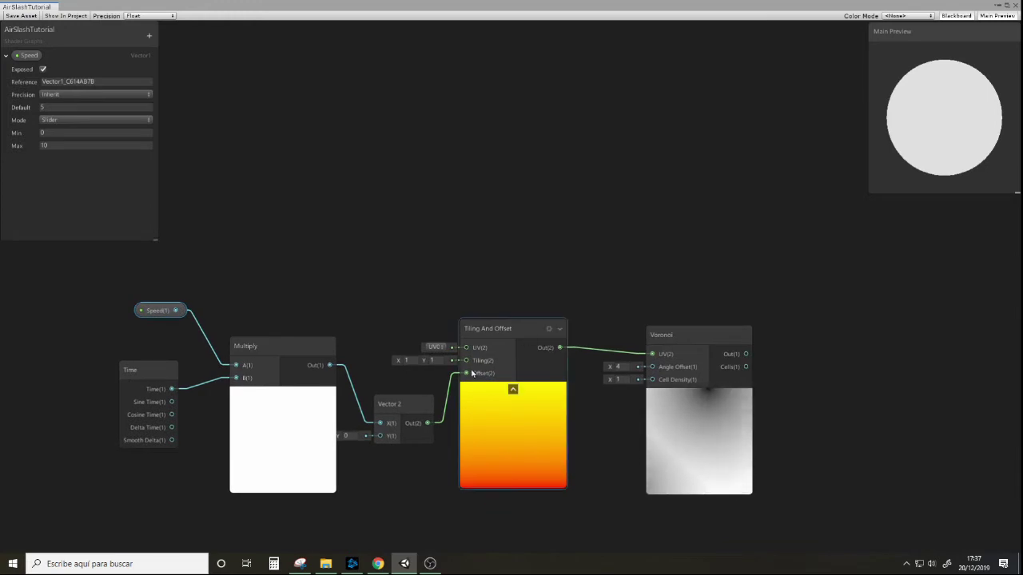
Step: Set the Tiling And Offset tiling Y value to 7
left_click(442, 360)
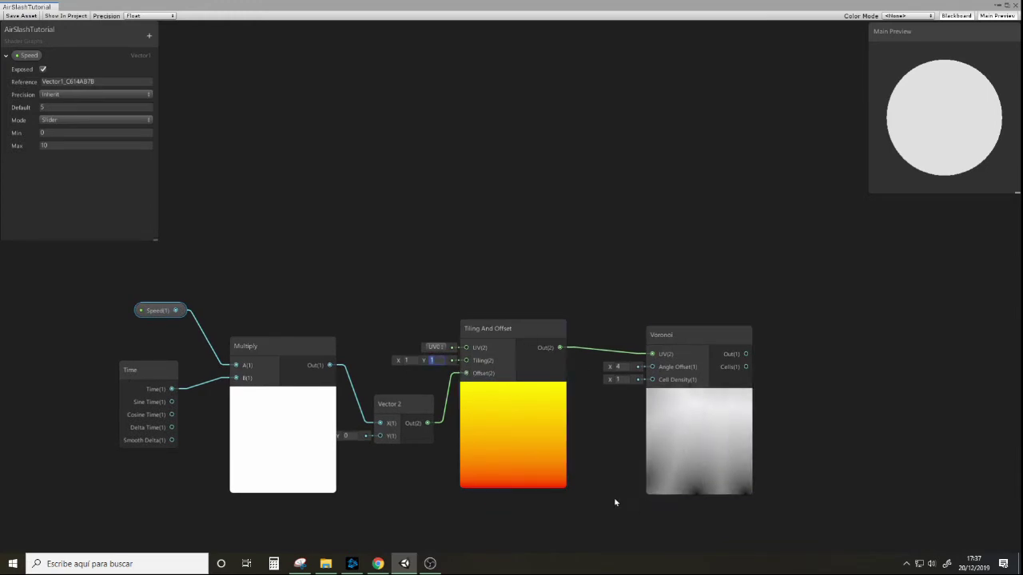
type("7")
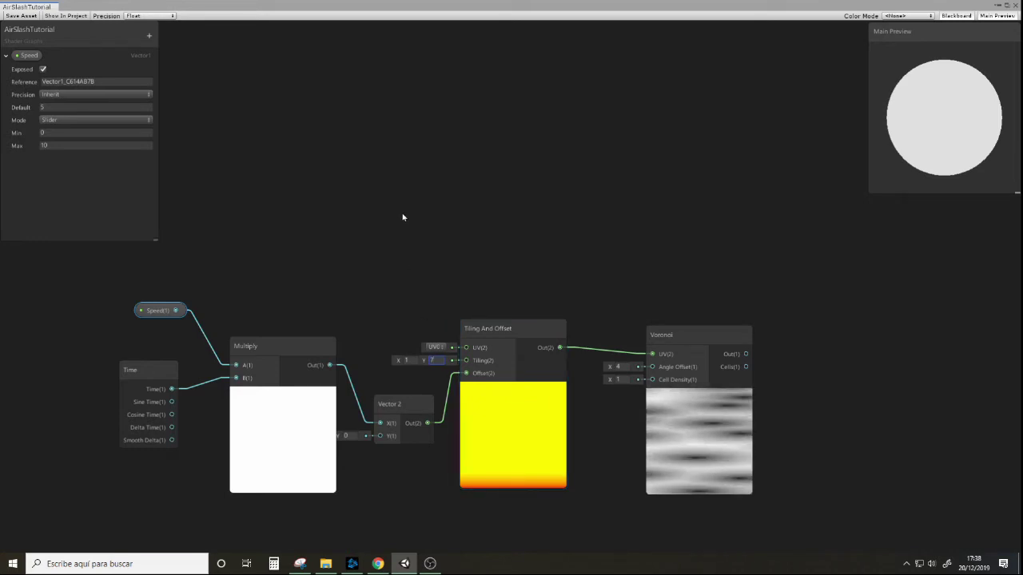
middle_click_drag(415, 236, 477, 269)
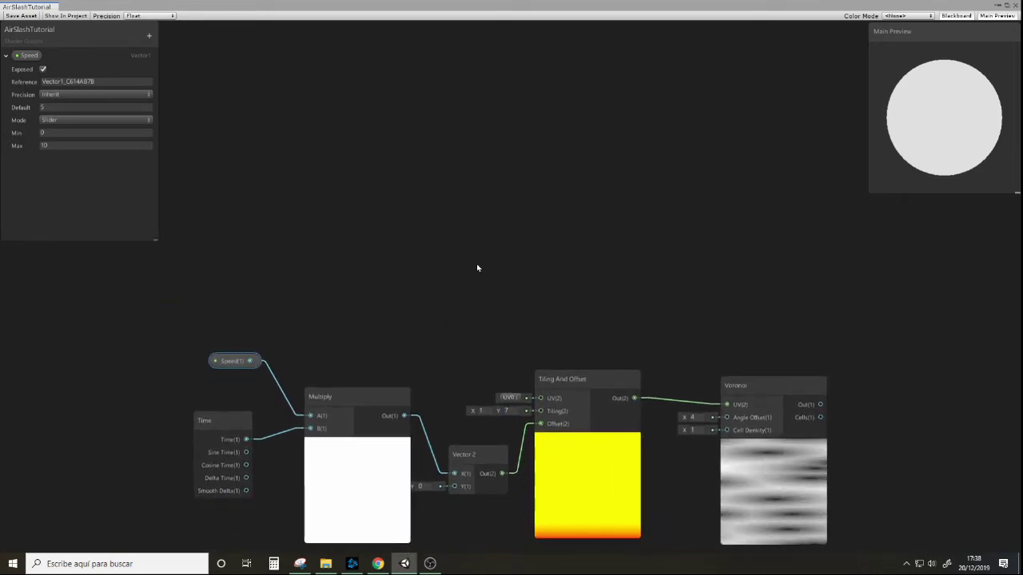
middle_click_drag(724, 264, 516, 190)
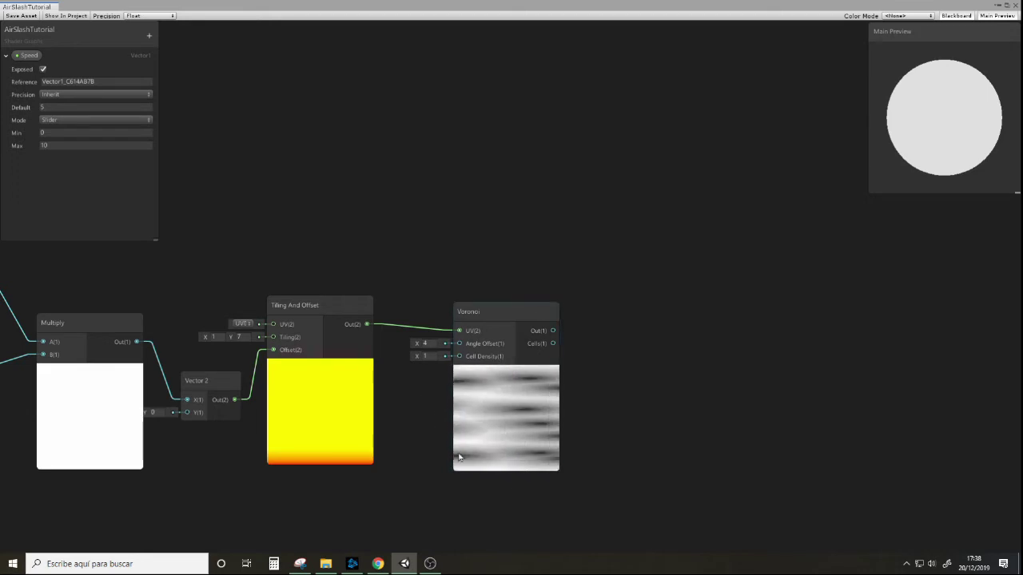
middle_click_drag(443, 183, 493, 320)
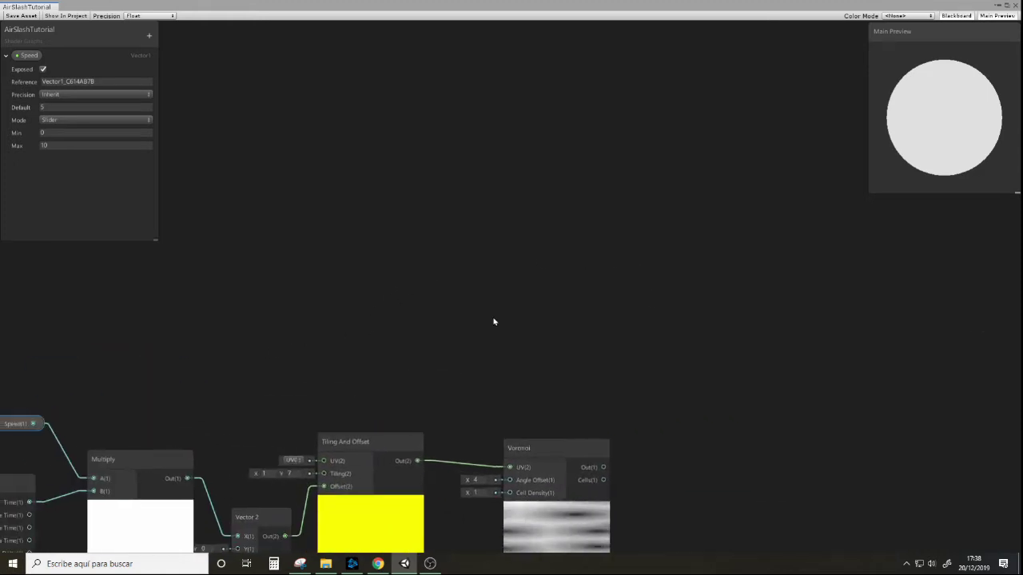
Step: Add a UV node to the graph
right_click(326, 182)
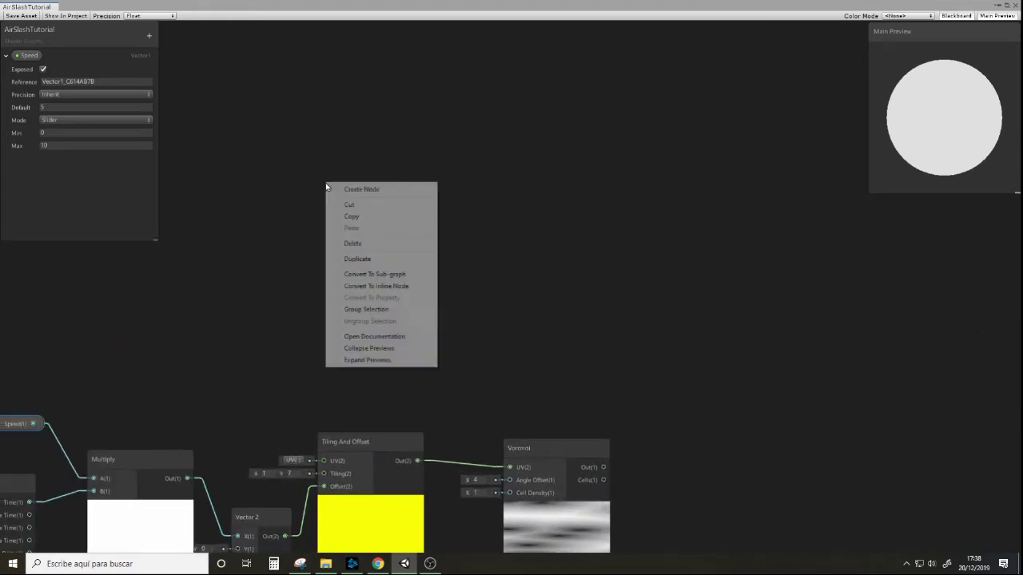
left_click(376, 196)
type("u")
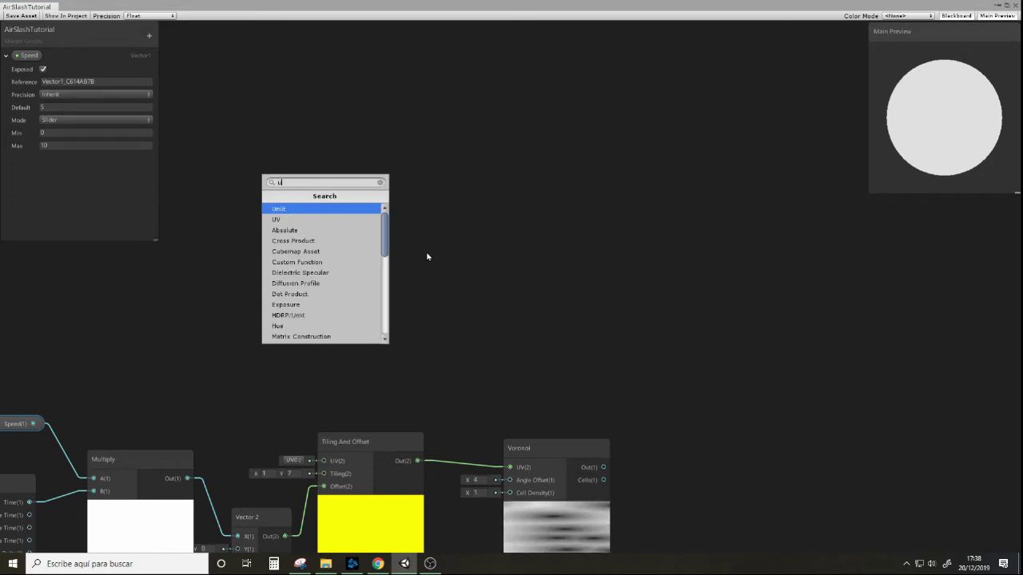
type("v")
left_click(294, 216)
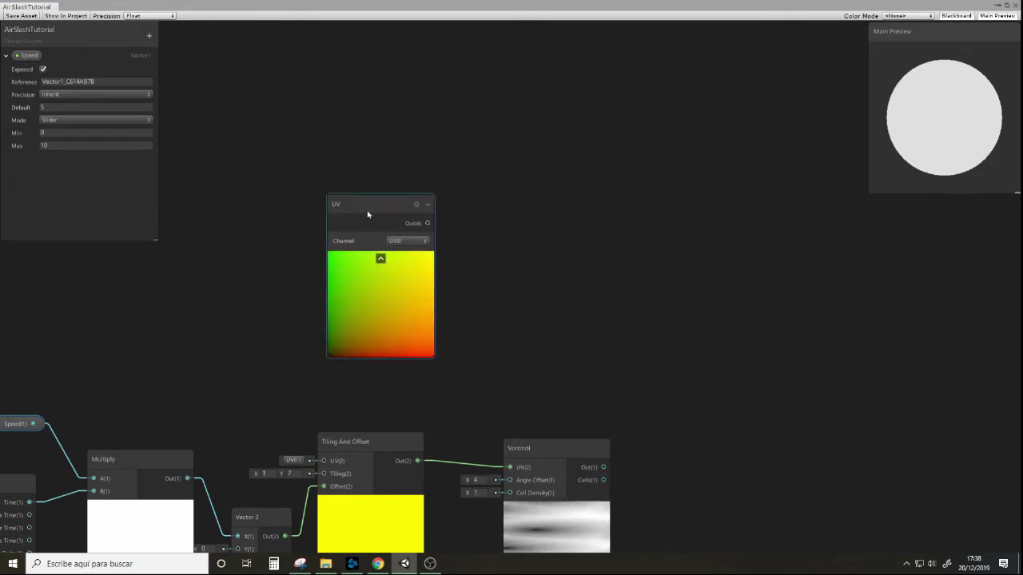
left_click_drag(370, 213, 250, 153)
middle_click_drag(386, 170, 589, 181)
middle_click_drag(751, 300, 640, 246)
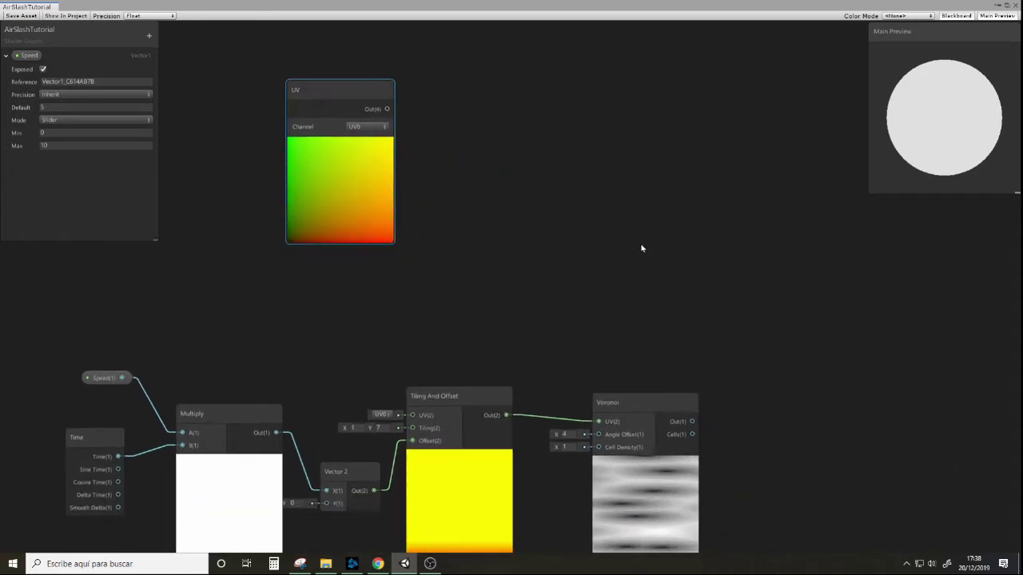
Step: Add a Split node beside the UV node and wire UV Out into Split In
right_click(527, 166)
left_click(555, 170)
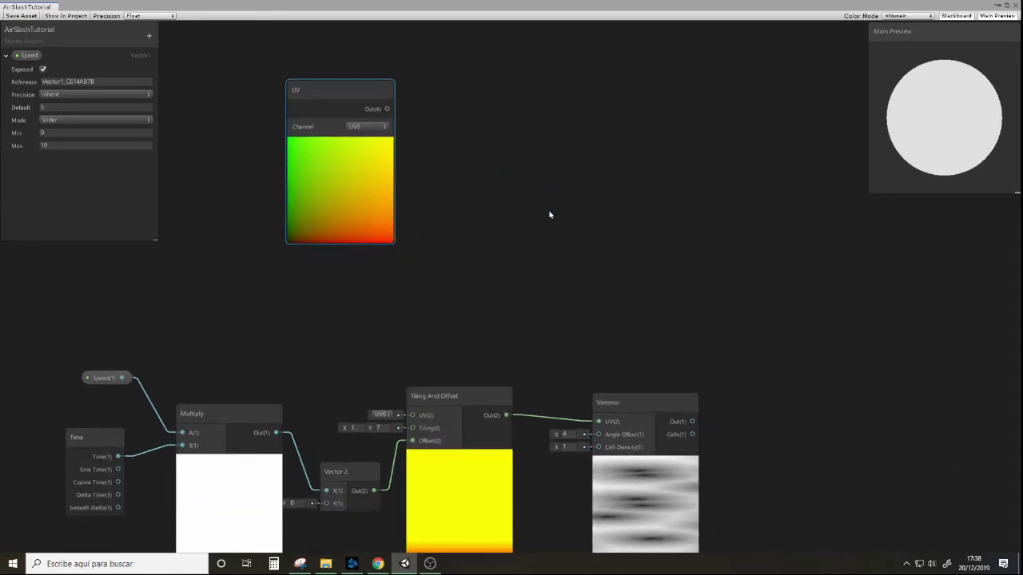
type("split")
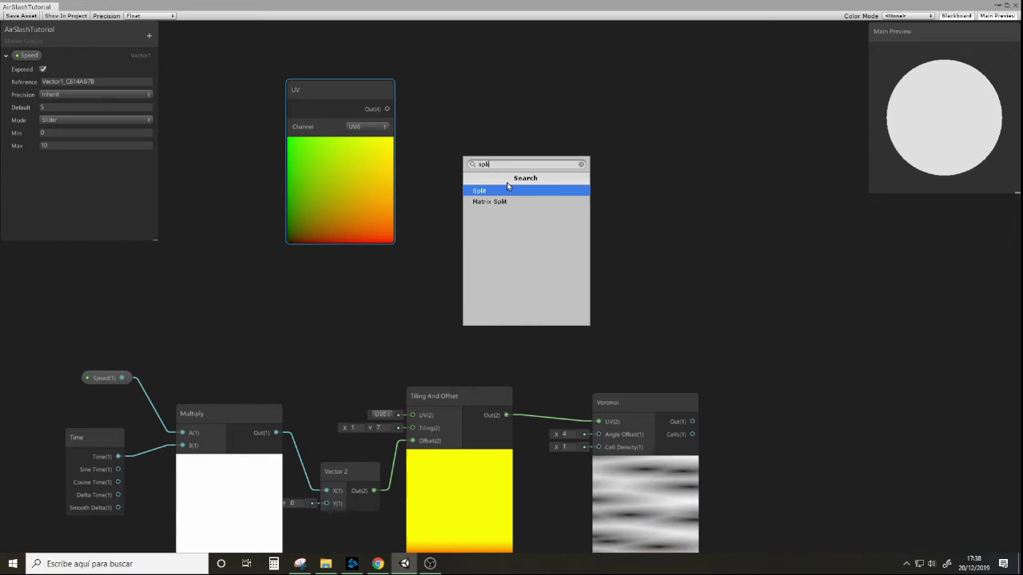
key("Return")
left_click_drag(542, 202, 453, 117)
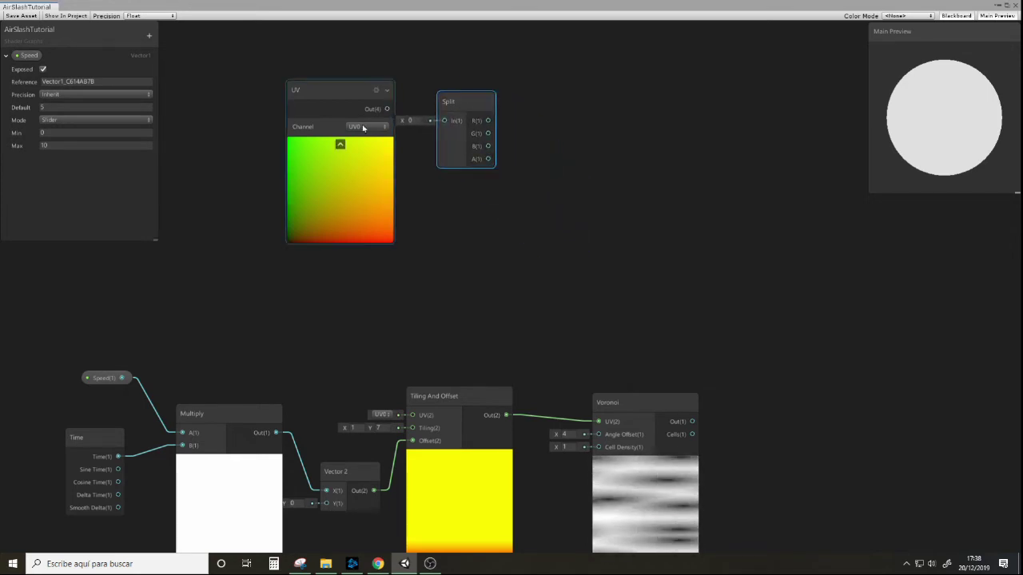
left_click_drag(387, 110, 444, 121)
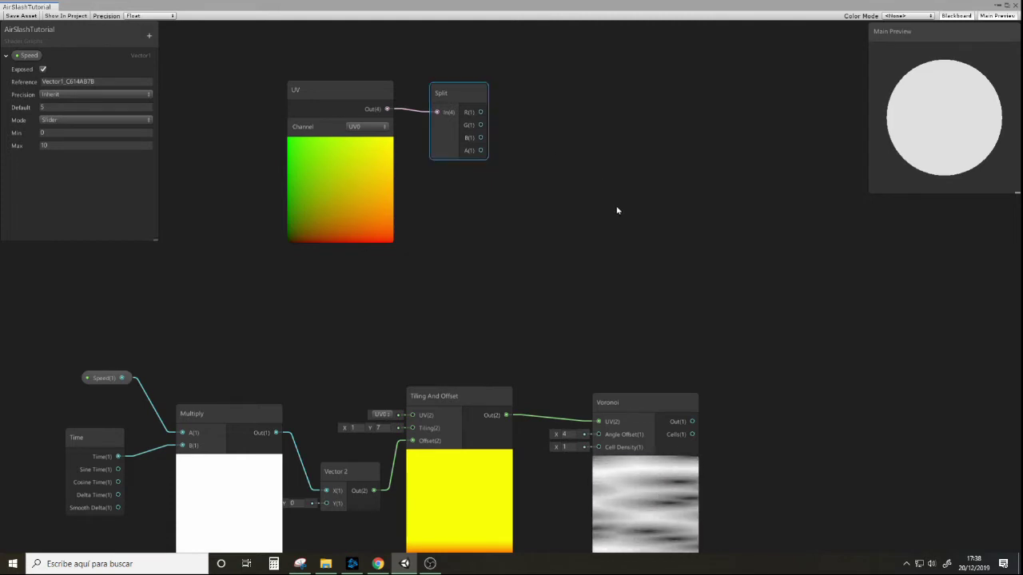
middle_click_drag(616, 210, 521, 165)
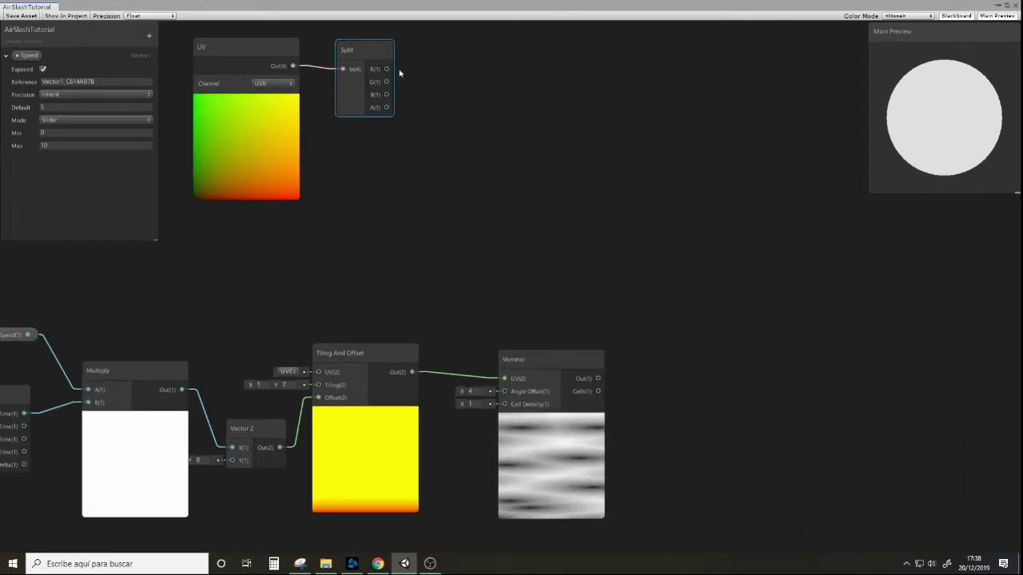
left_click_drag(388, 70, 513, 195)
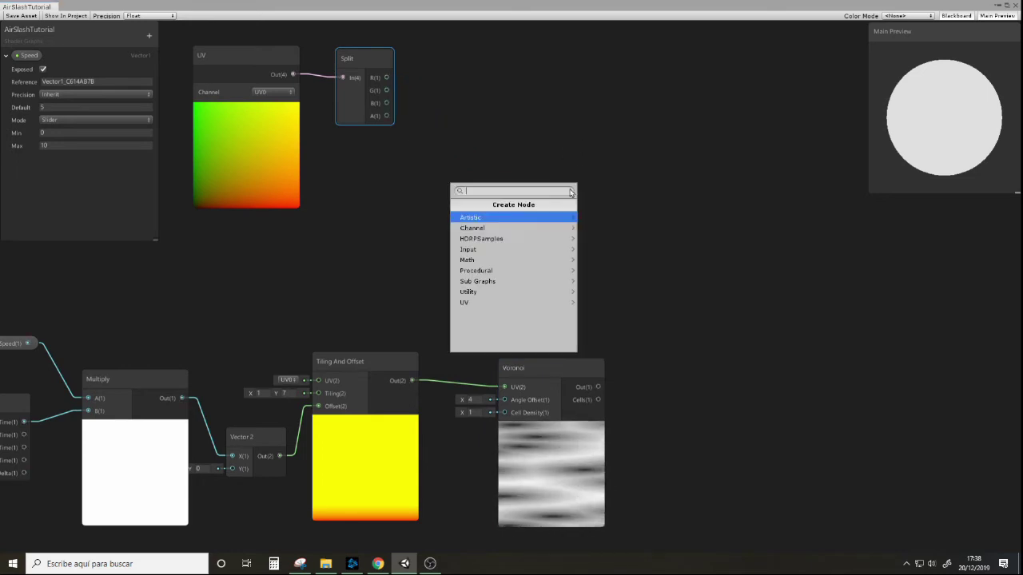
Step: Add a second Multiply node taking Split R into A and the Voronoi output into B
left_click(665, 202)
right_click(557, 193)
left_click(605, 199)
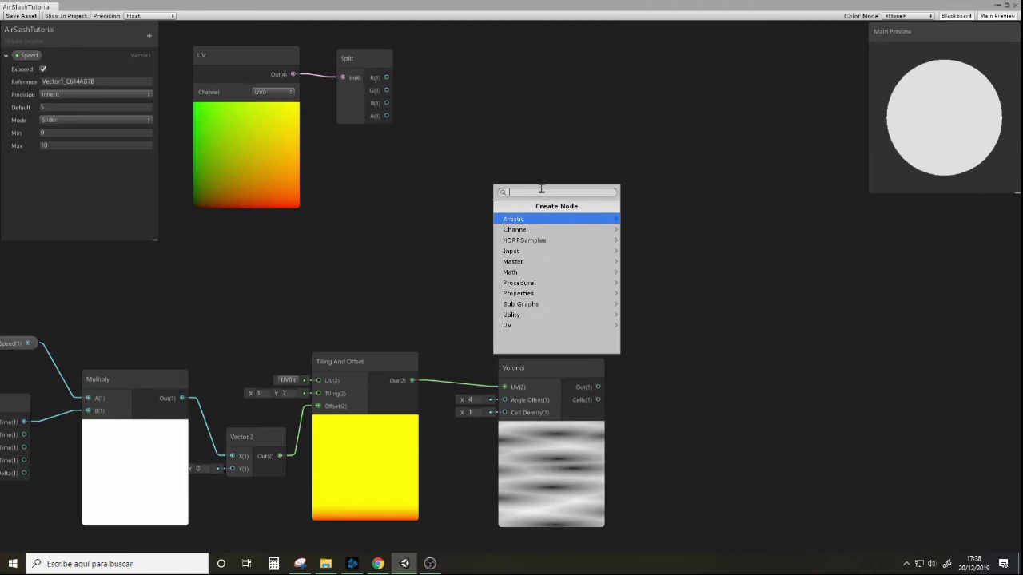
type("mul")
left_click(528, 218)
left_click_drag(609, 220, 736, 220)
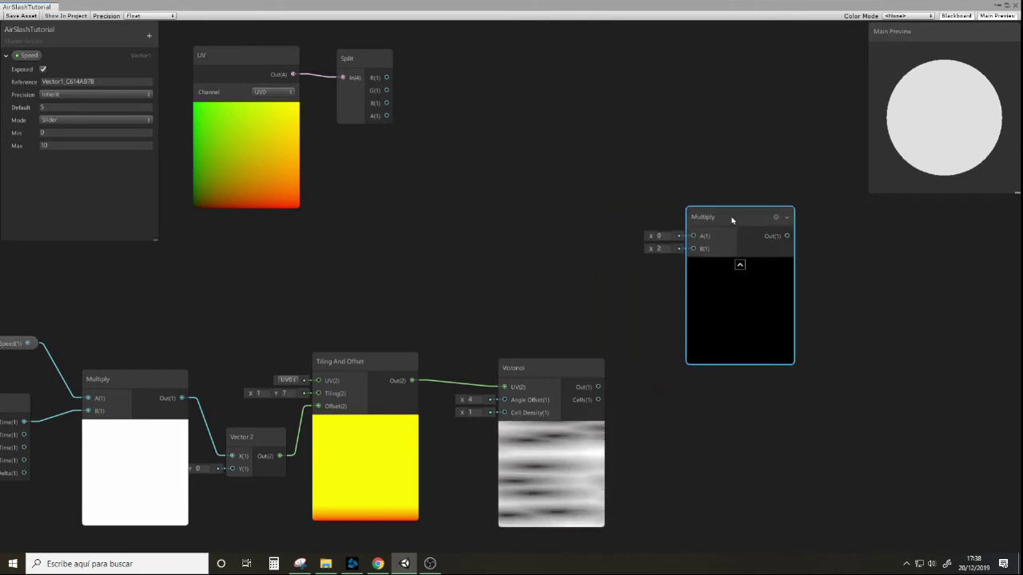
left_click_drag(597, 387, 740, 261)
left_click_drag(387, 80, 693, 236)
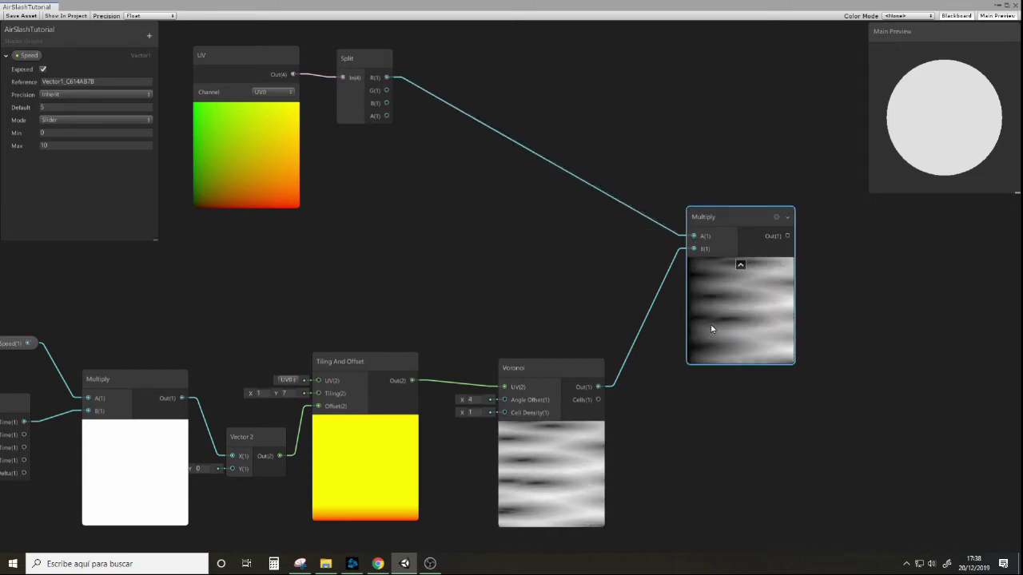
middle_click_drag(607, 92, 536, 109)
mouse_move(669, 326)
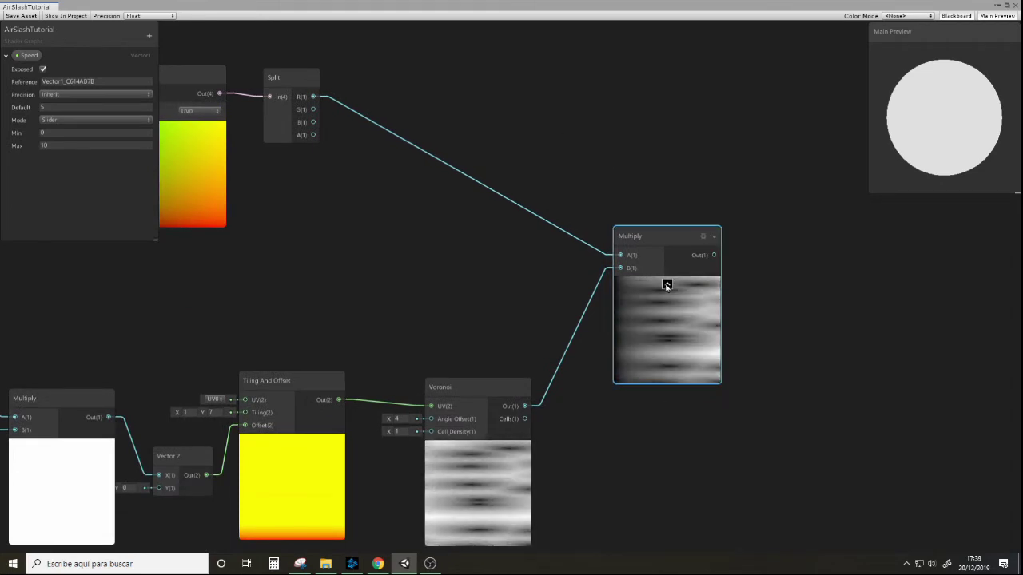
middle_click_drag(520, 142, 510, 272)
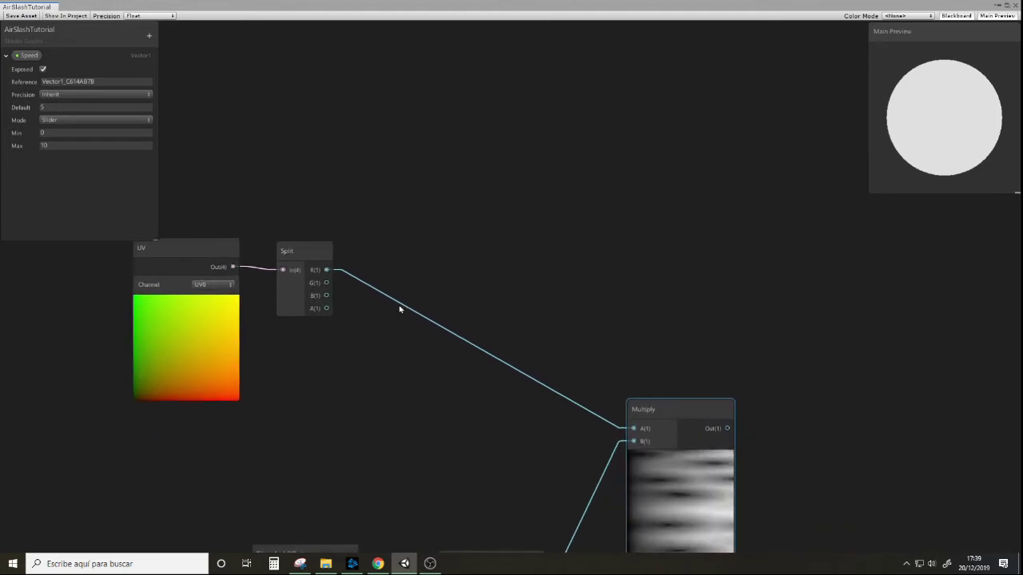
Step: Add a third Multiply node with its A input set to 1
right_click(432, 155)
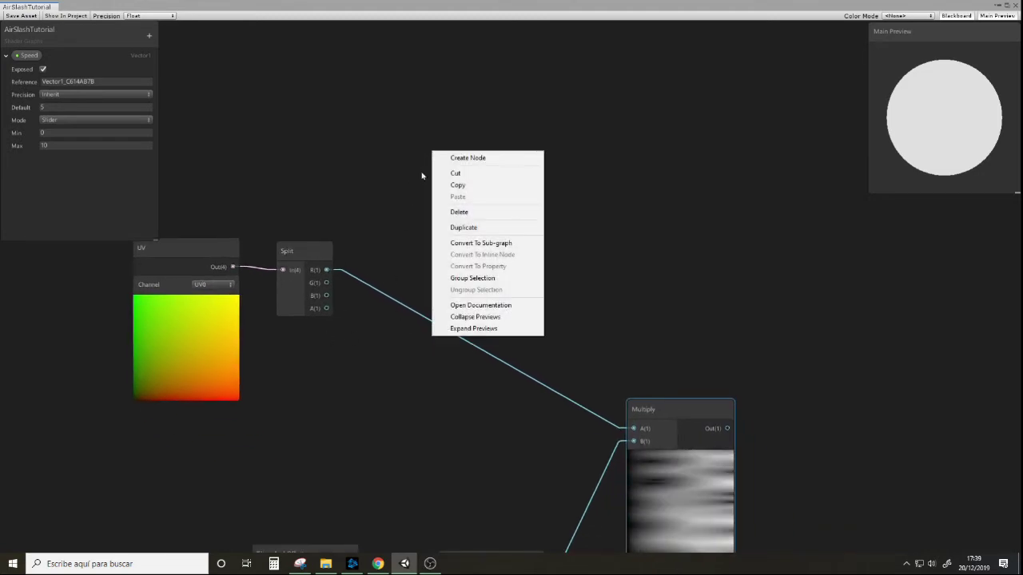
left_click(468, 164)
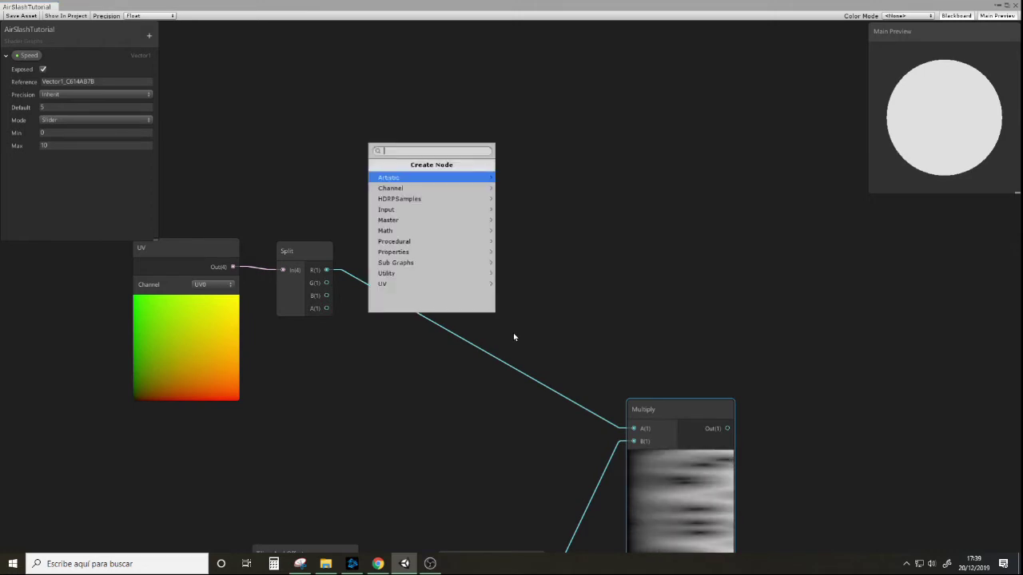
type("mul")
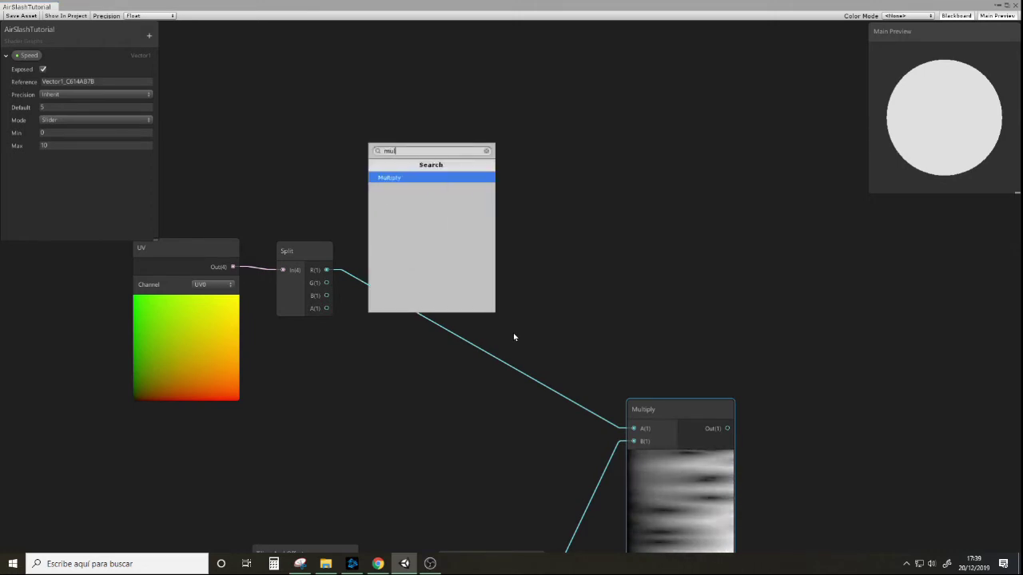
left_click(413, 177)
left_click_drag(464, 171, 612, 157)
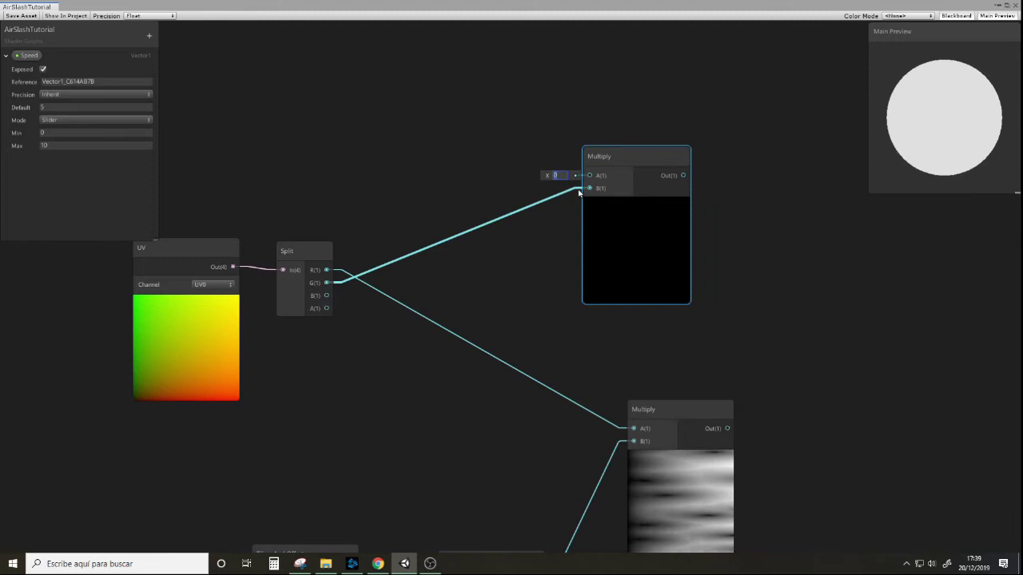
type("1")
middle_click_drag(427, 197, 460, 197)
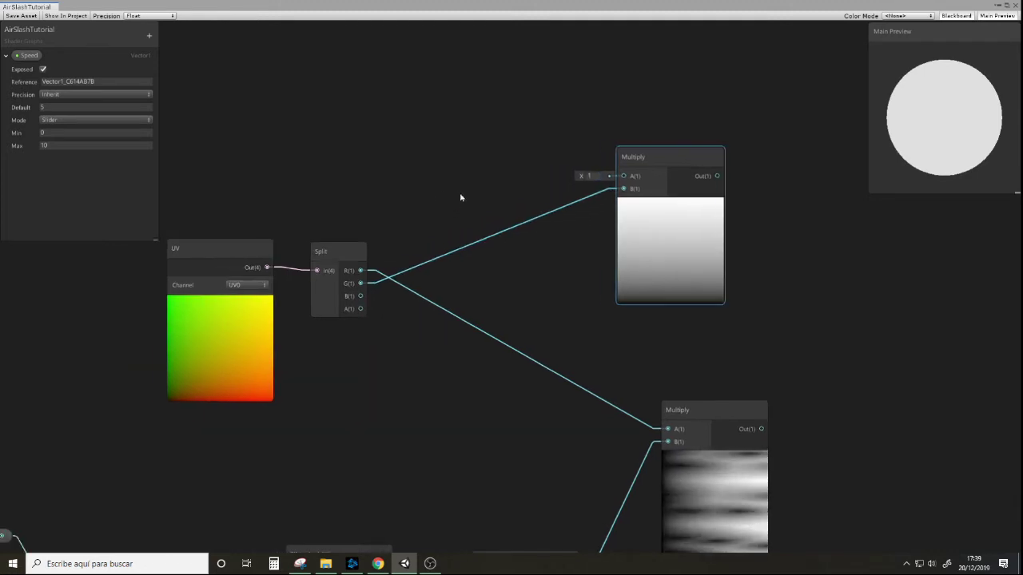
Step: Add a One Minus node fed from Split and wire its output into Multiply A
right_click(472, 162)
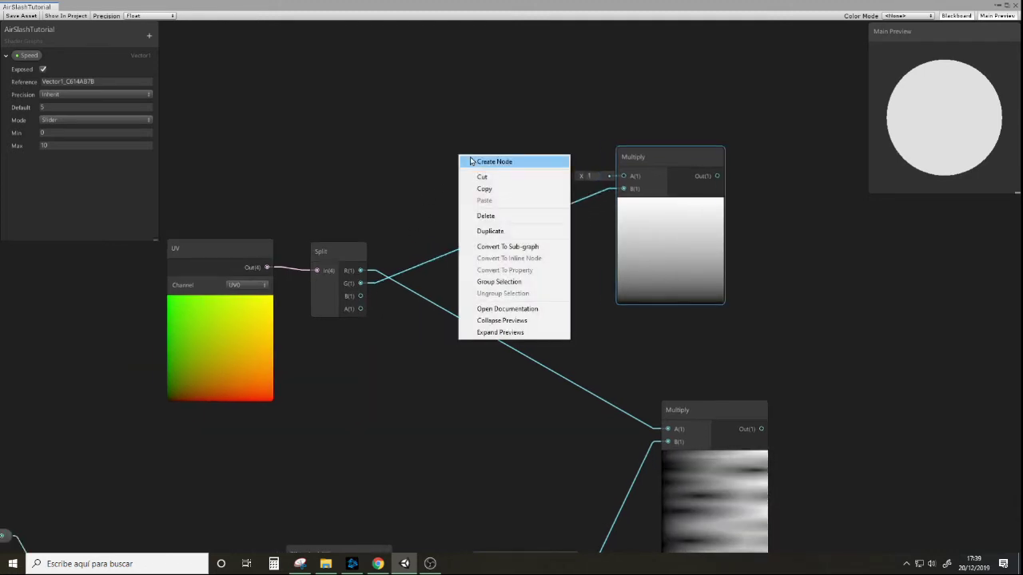
left_click(480, 163)
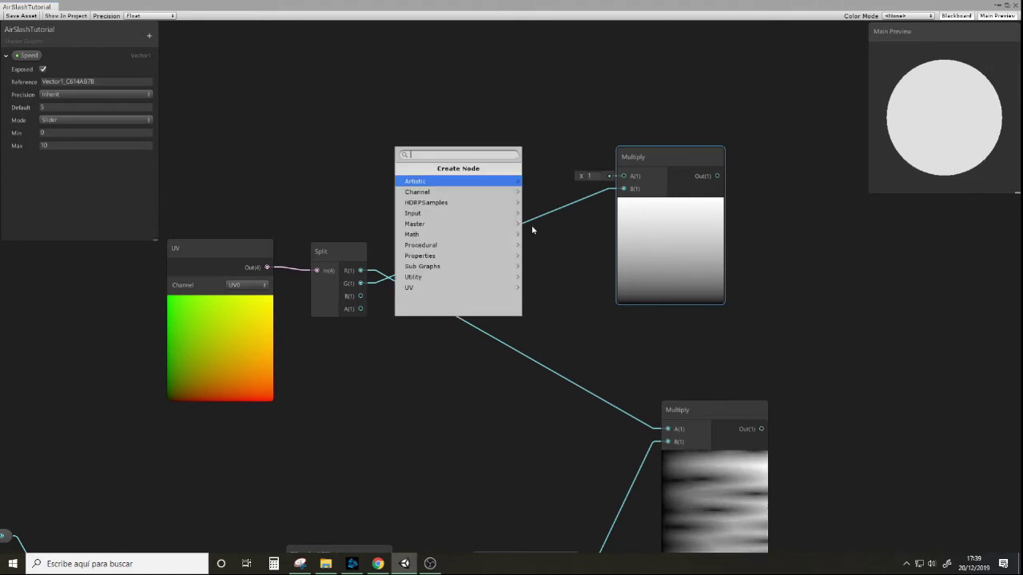
type("one")
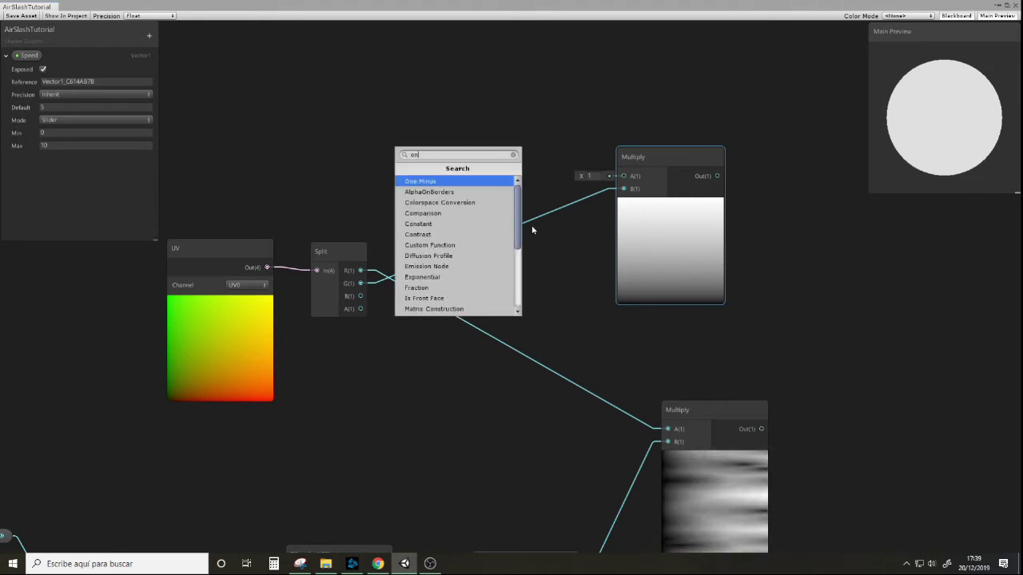
left_click(420, 181)
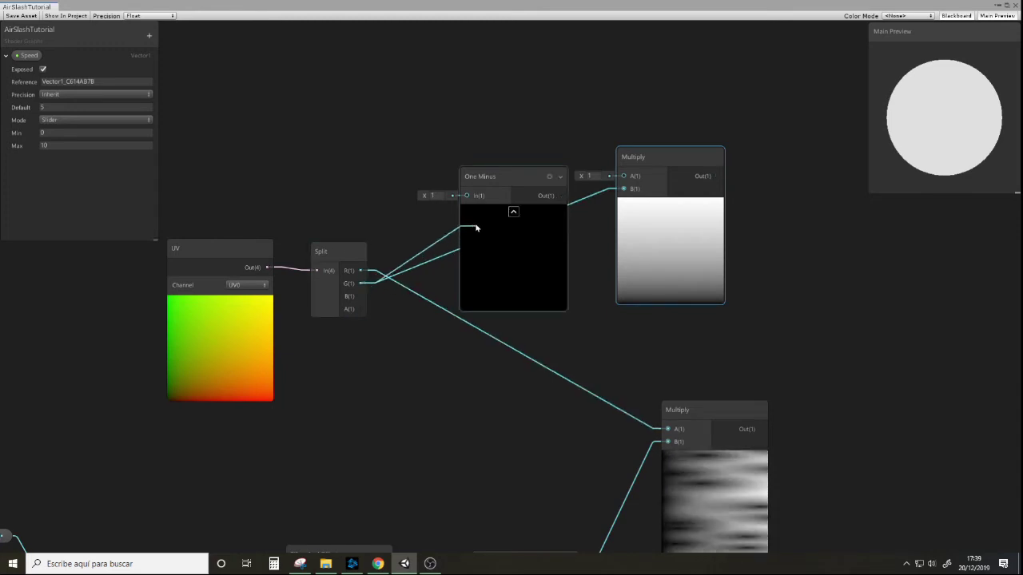
mouse_move(470, 200)
left_mouse_down()
mouse_move(520, 173)
mouse_move(484, 64)
mouse_move(491, 86)
mouse_move(479, 107)
mouse_move(448, 121)
mouse_move(467, 198)
left_mouse_up()
left_click(472, 144)
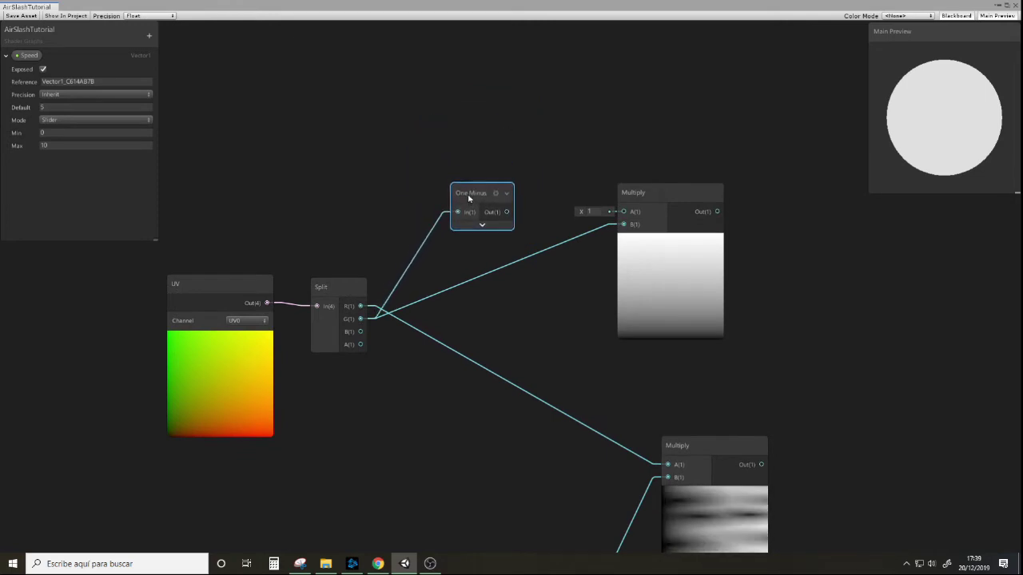
left_click_drag(630, 214, 596, 191)
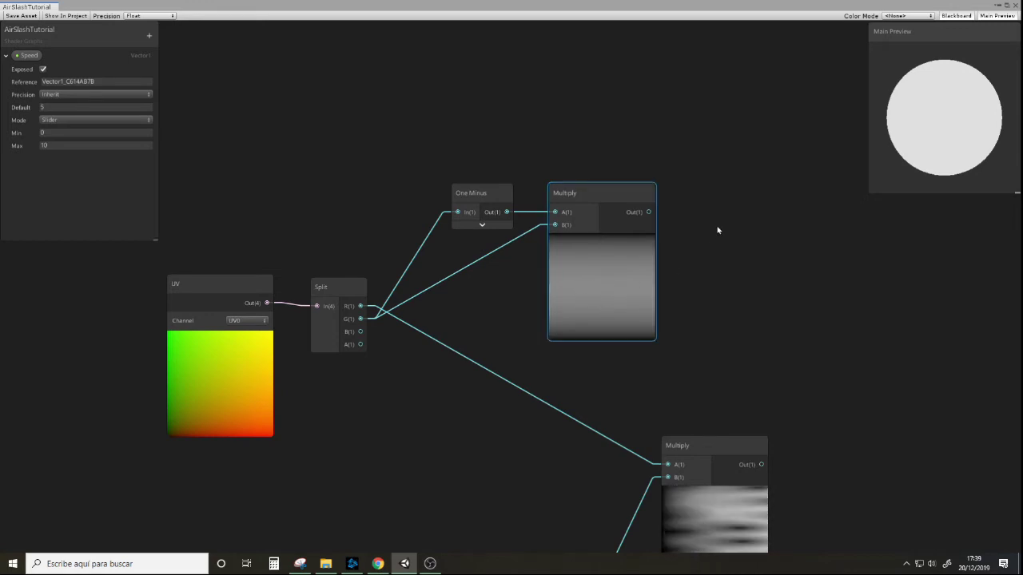
left_click_drag(591, 198, 575, 200)
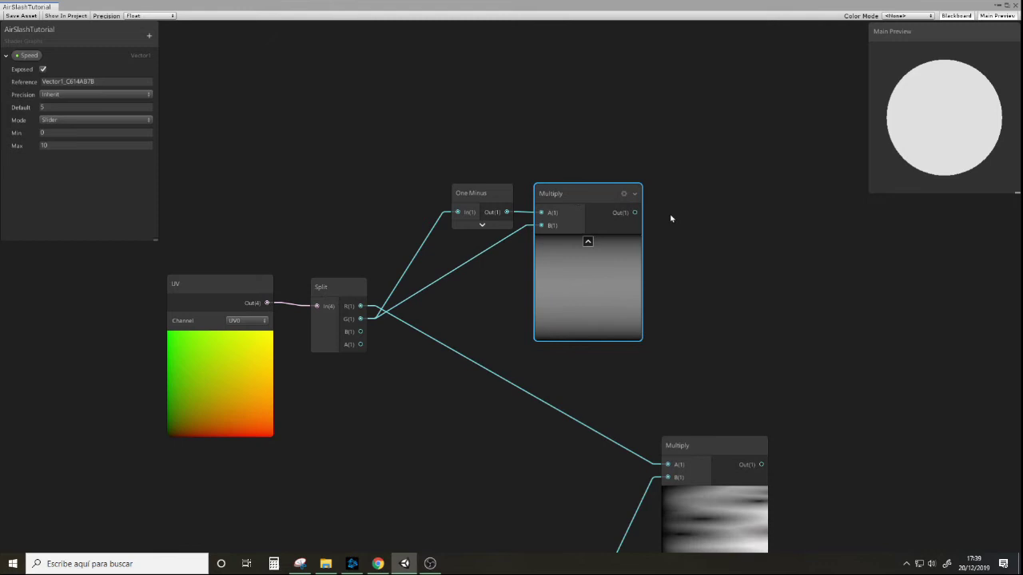
Step: Chain another Multiply node after the previous one with B set to 4
right_click(720, 237)
left_click(771, 246)
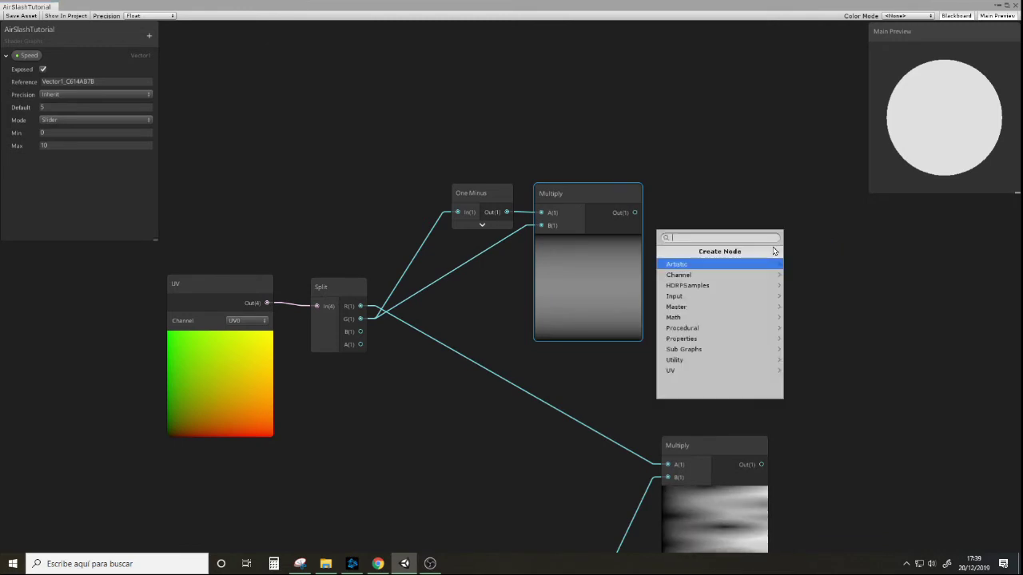
type("mult")
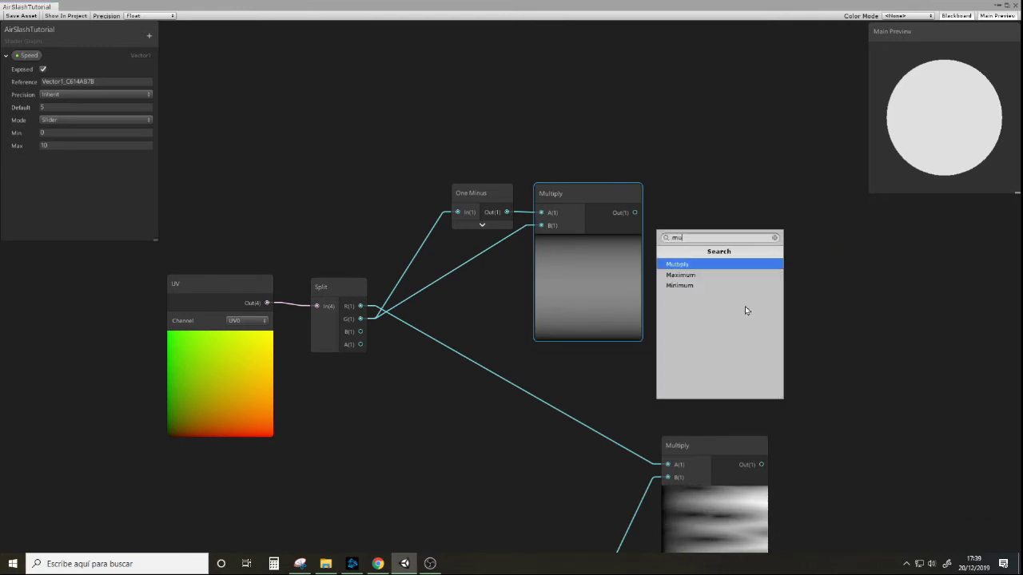
key("Return")
left_click_drag(753, 260, 696, 225)
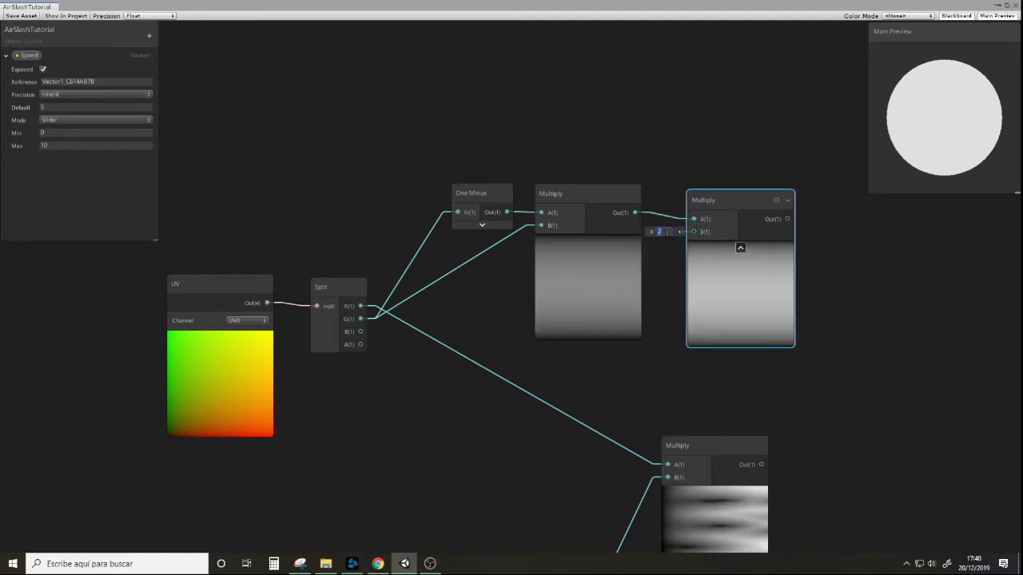
type("4")
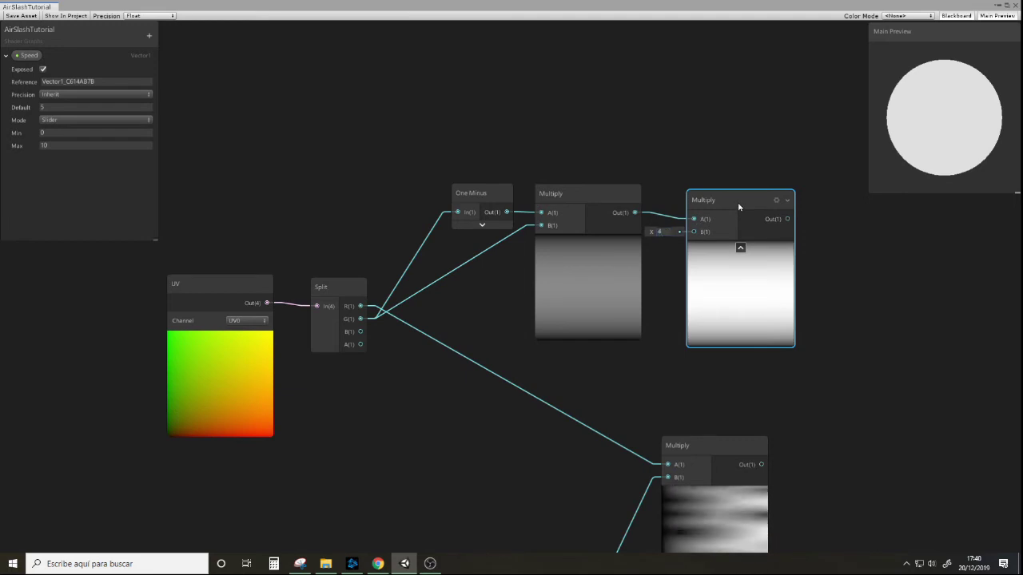
left_click_drag(739, 207, 738, 199)
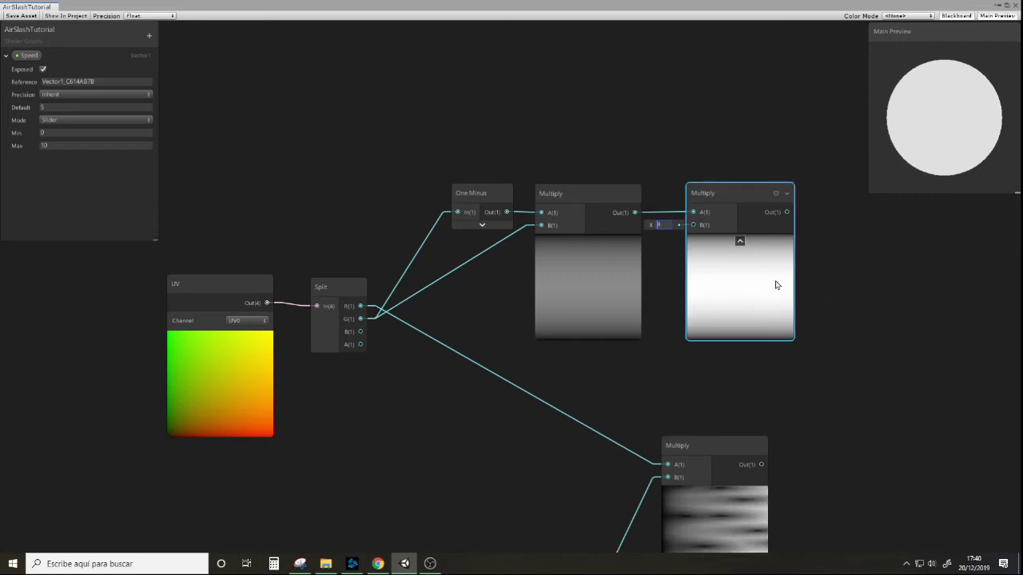
middle_click_drag(597, 383, 336, 241)
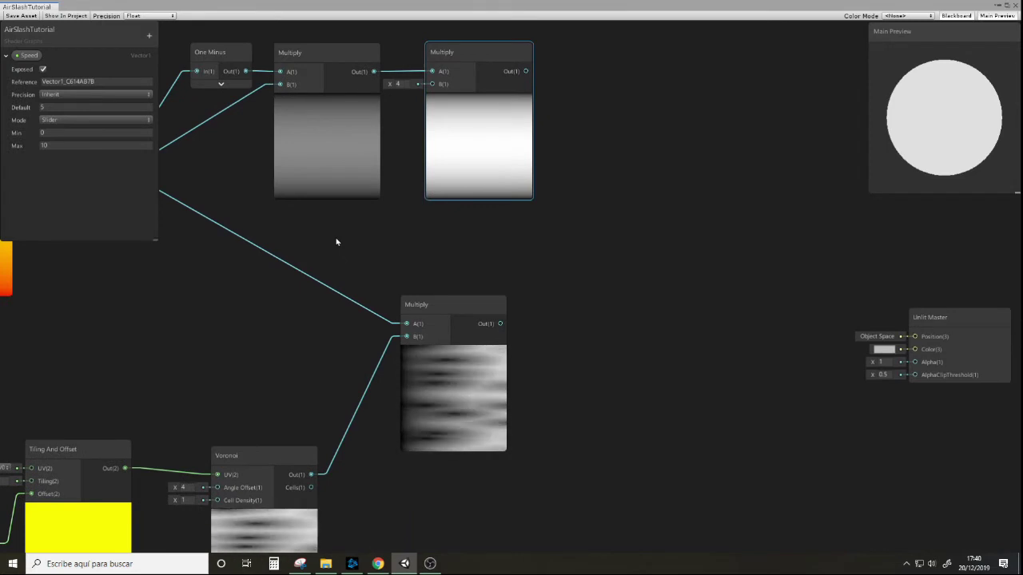
mouse_move(477, 398)
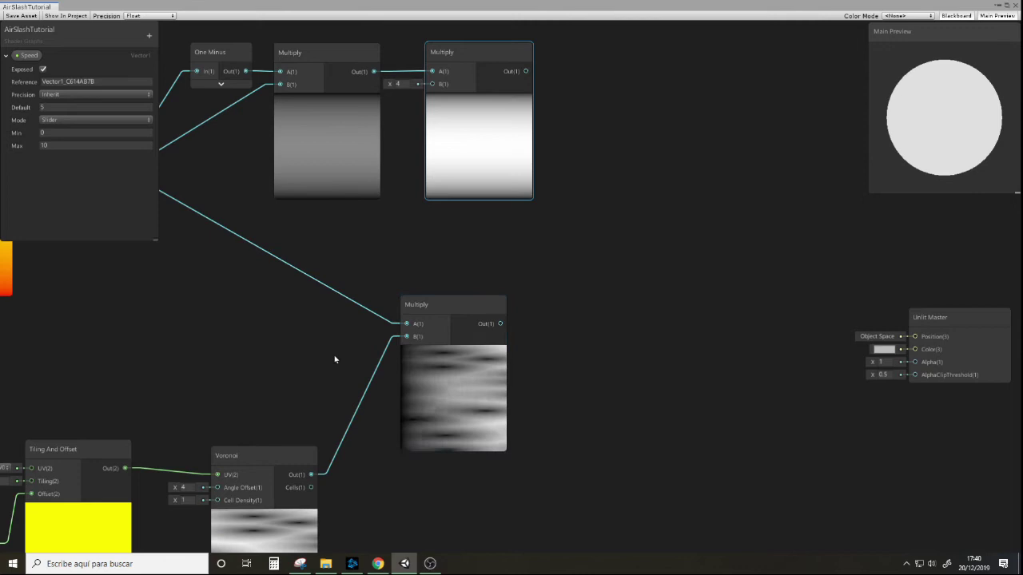
Step: Create an Add node and place it near the Split node
middle_click_drag(335, 359, 516, 318)
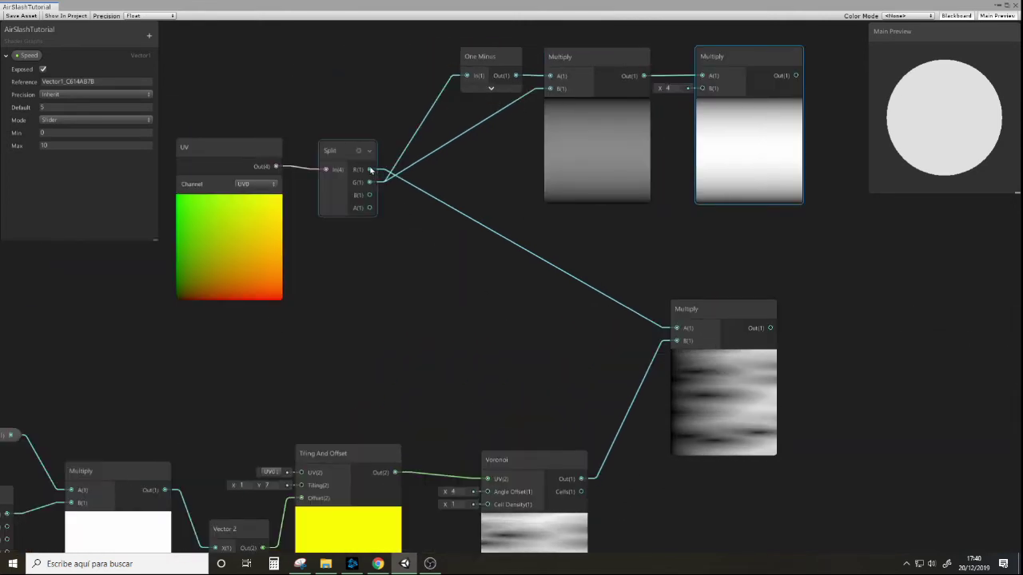
right_click(464, 276)
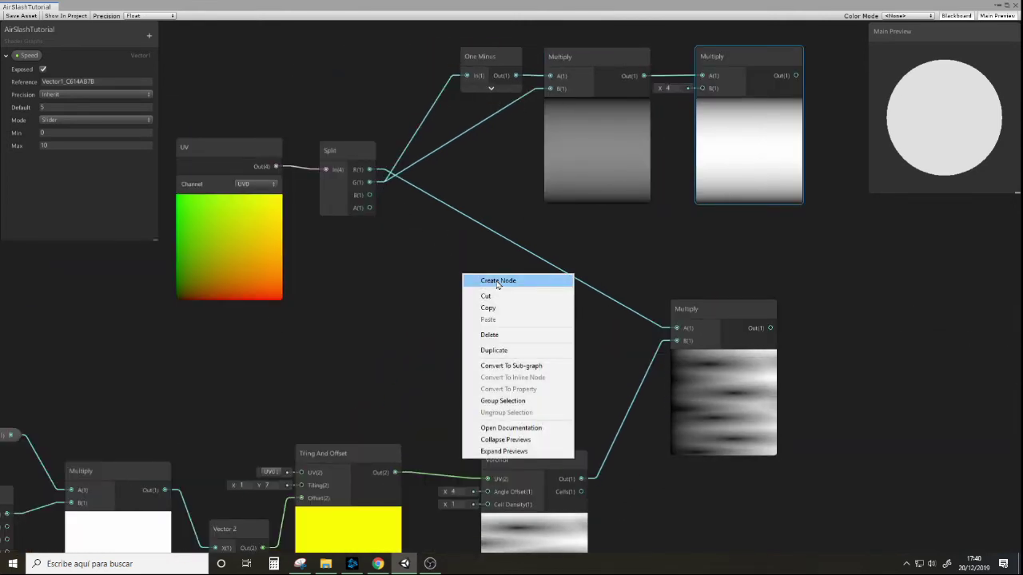
left_click(497, 281)
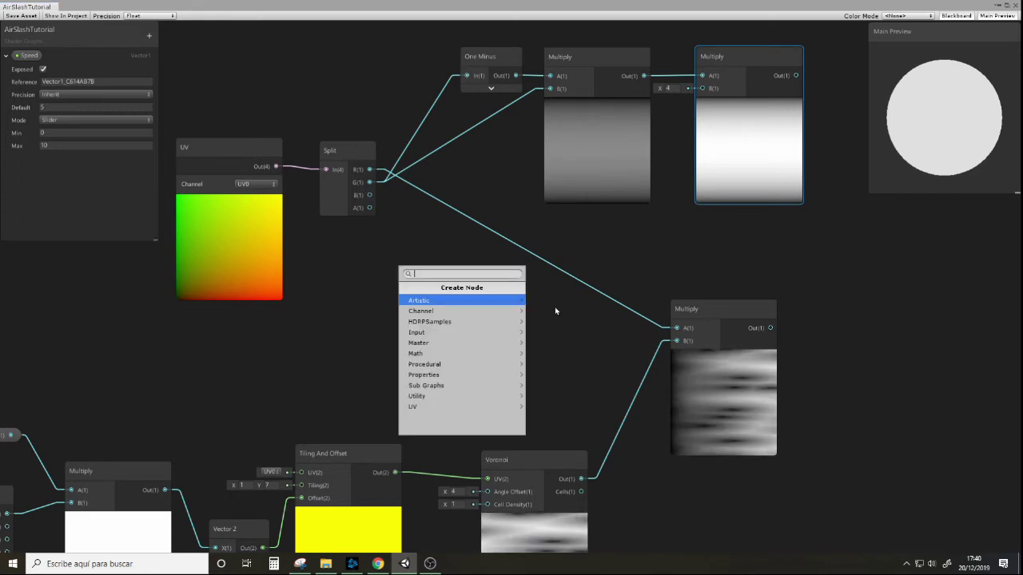
type("add")
left_click(436, 295)
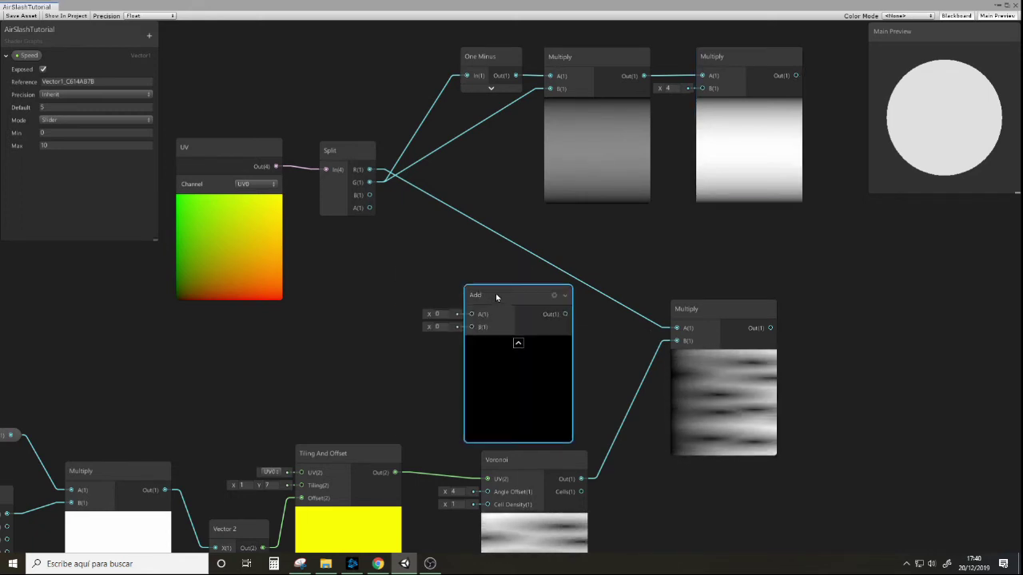
left_click_drag(495, 294, 495, 231)
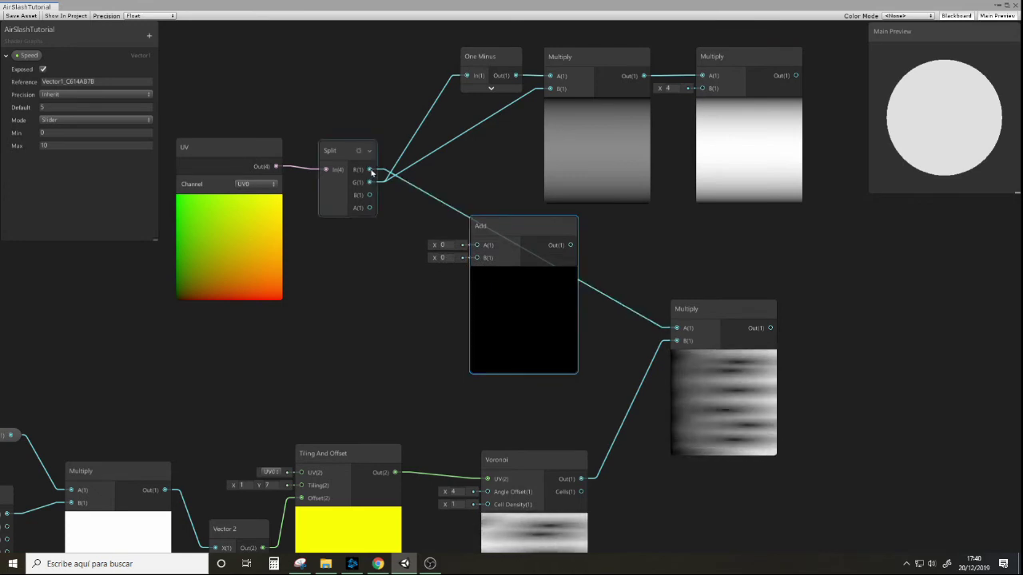
Step: Wire Split R into Add A and the Voronoi-masked Multiply output into Add B
left_click_drag(369, 170, 404, 235)
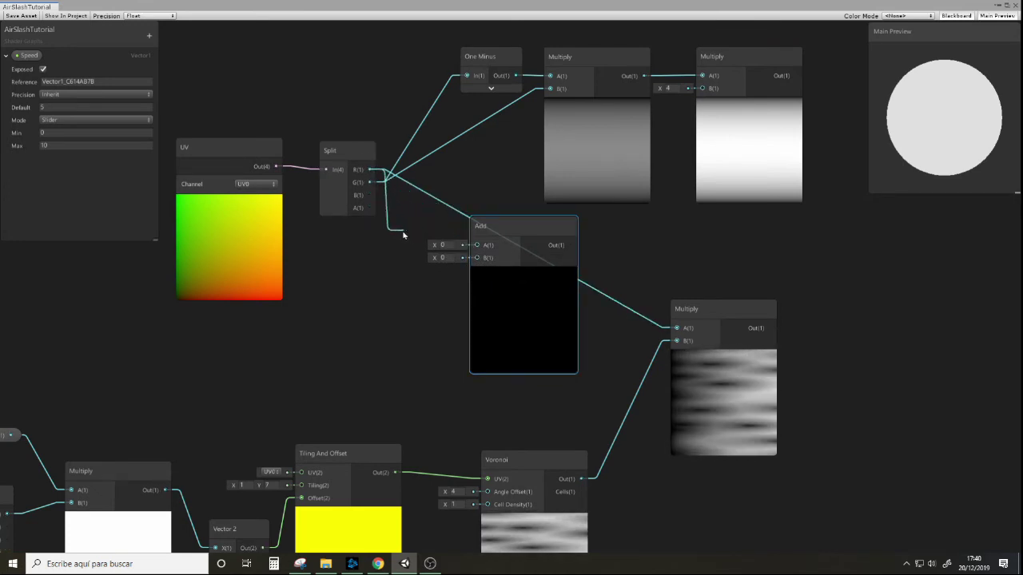
left_click(495, 226)
left_click_drag(496, 226, 885, 227)
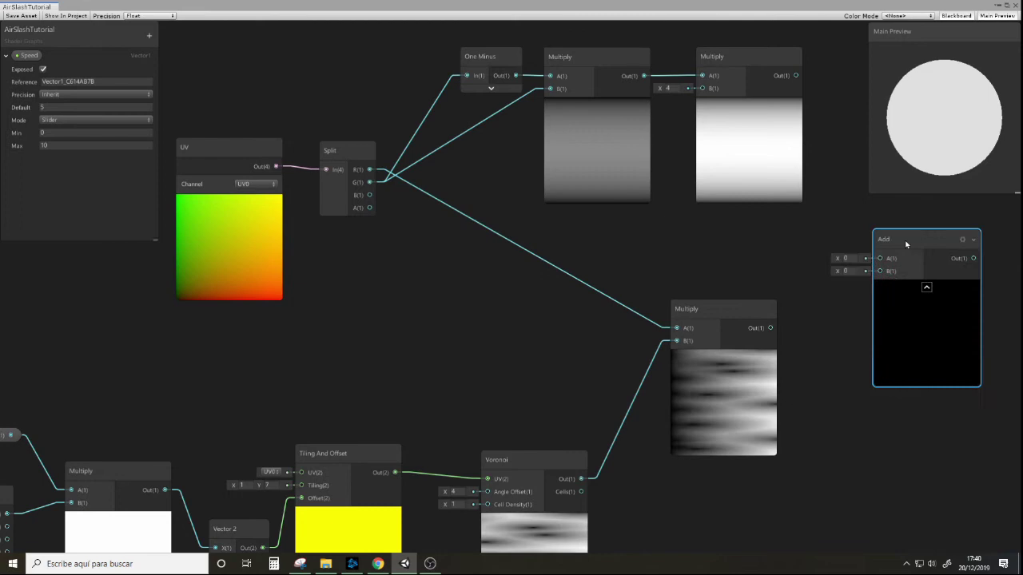
middle_click_drag(818, 302, 602, 335)
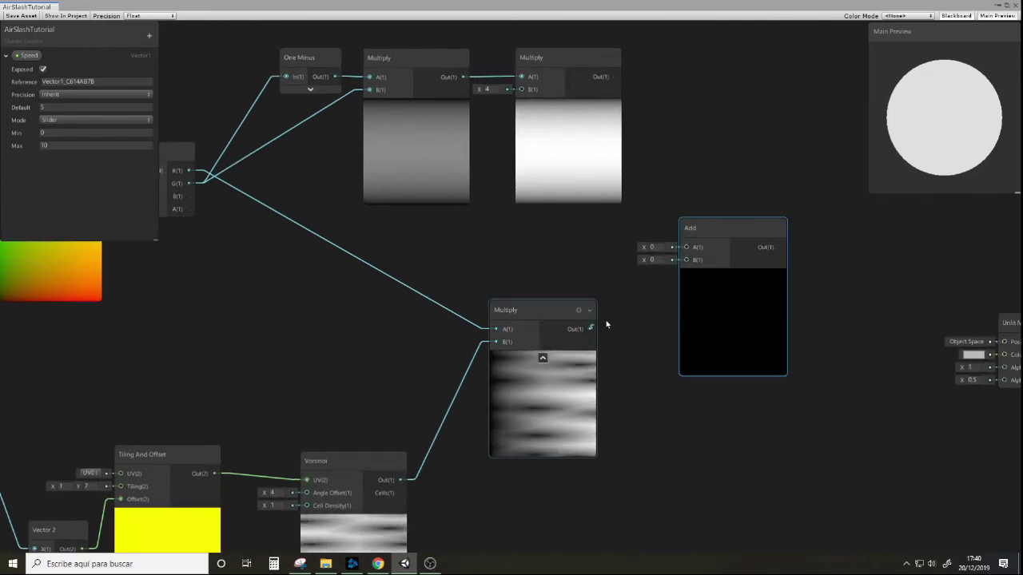
left_click_drag(591, 328, 684, 261)
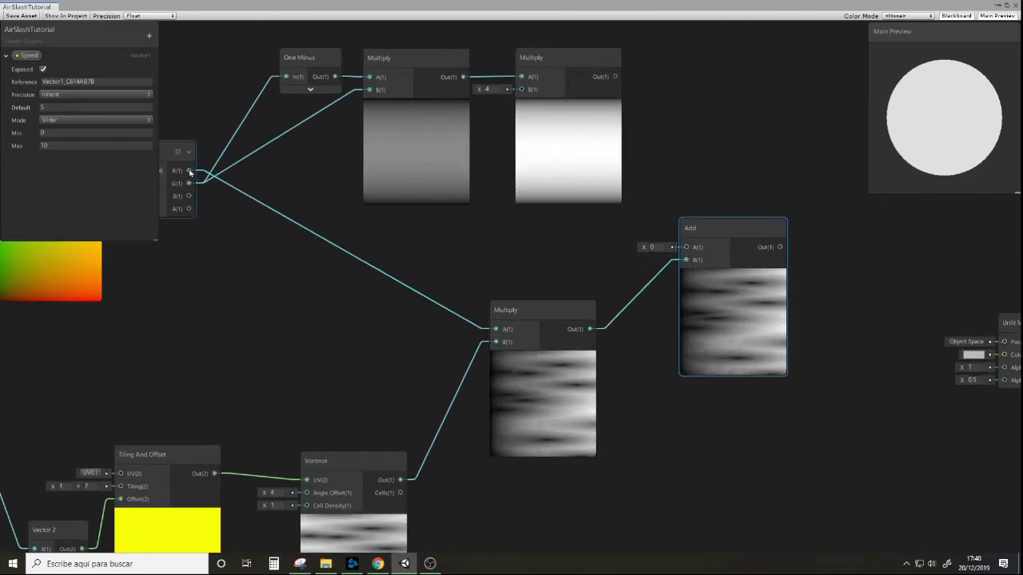
left_click_drag(189, 171, 685, 247)
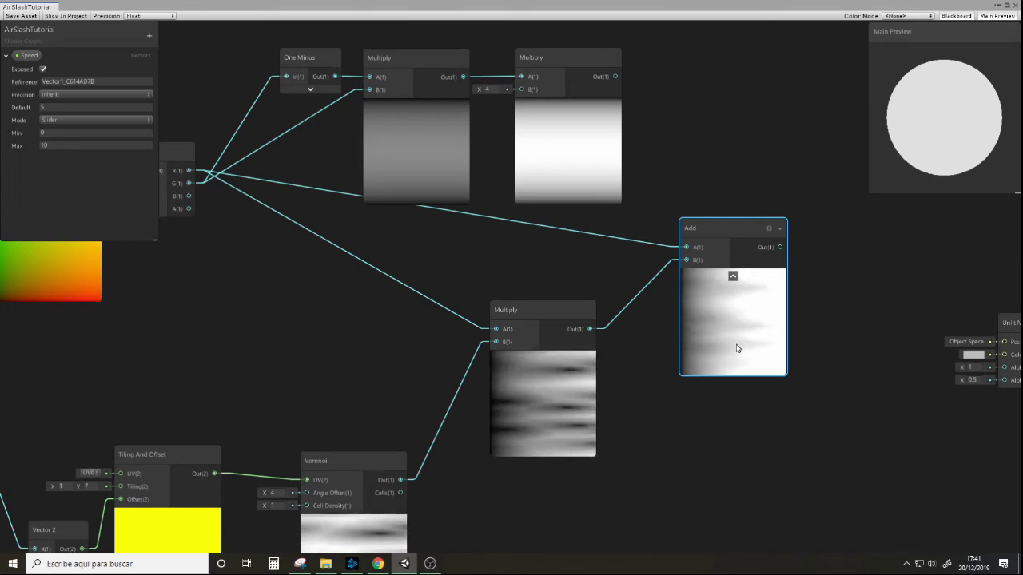
Step: Create a Power node next to the Split node
middle_click_drag(437, 255, 549, 289)
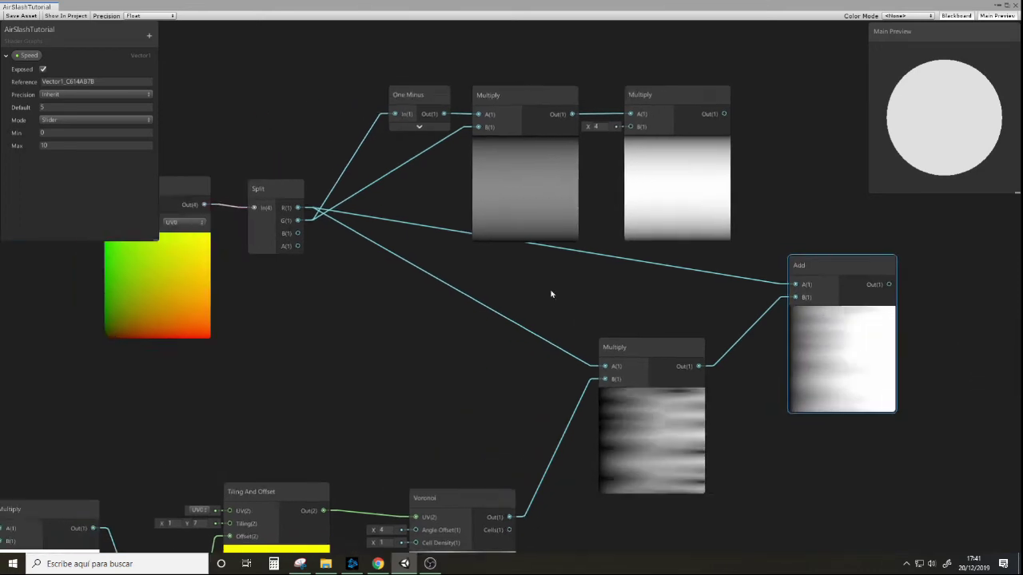
right_click(541, 285)
left_click(569, 289)
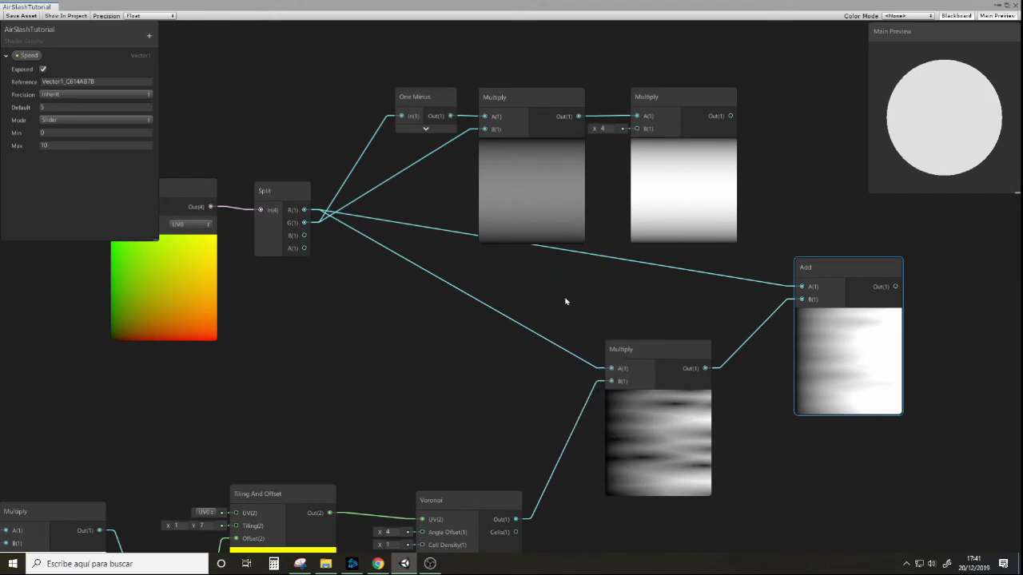
type("power")
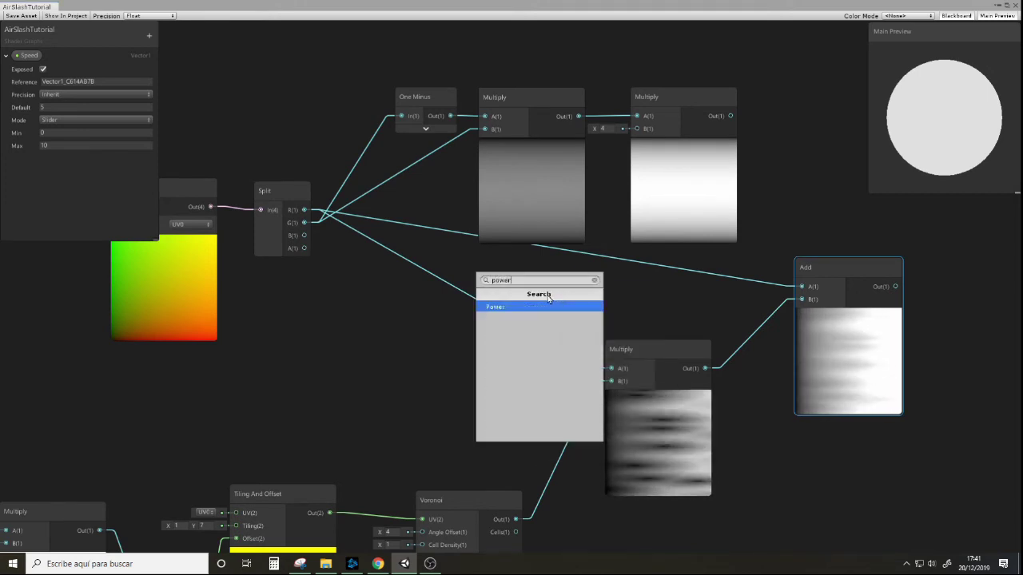
key("Return")
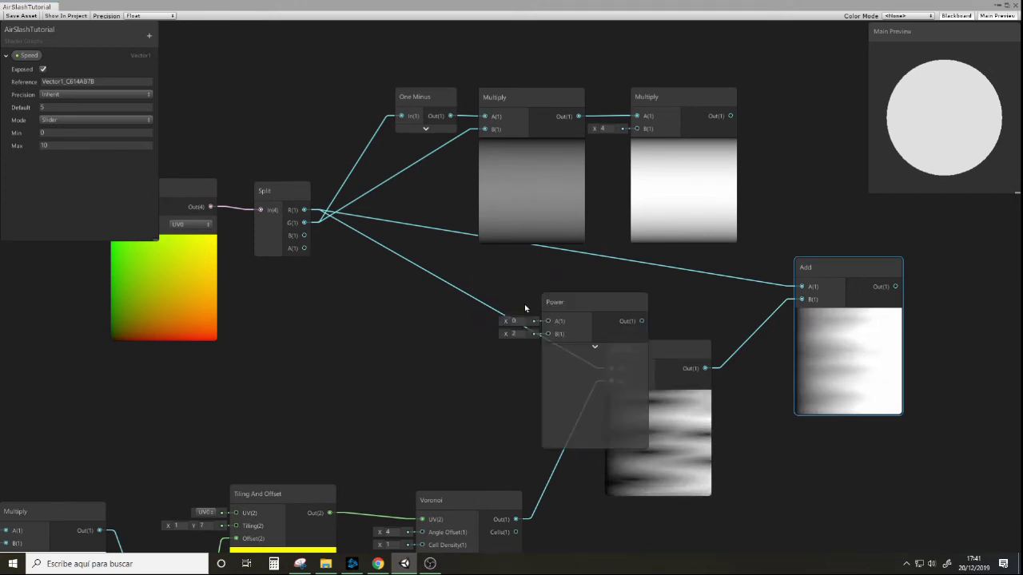
left_click_drag(599, 301, 573, 270)
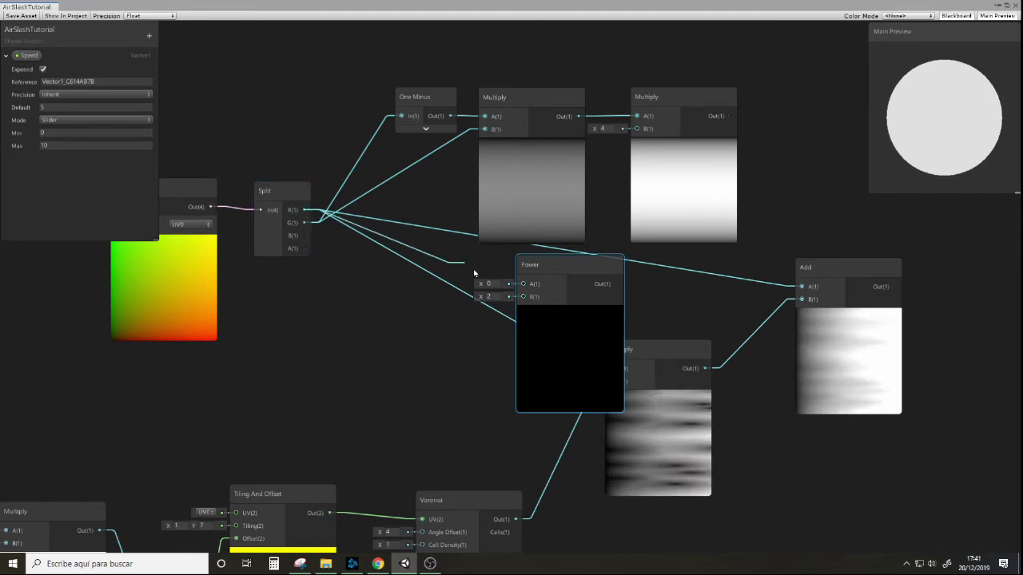
Step: Feed Split R into Power with exponent 5 and route its output into Add A
left_click_drag(473, 273, 522, 284)
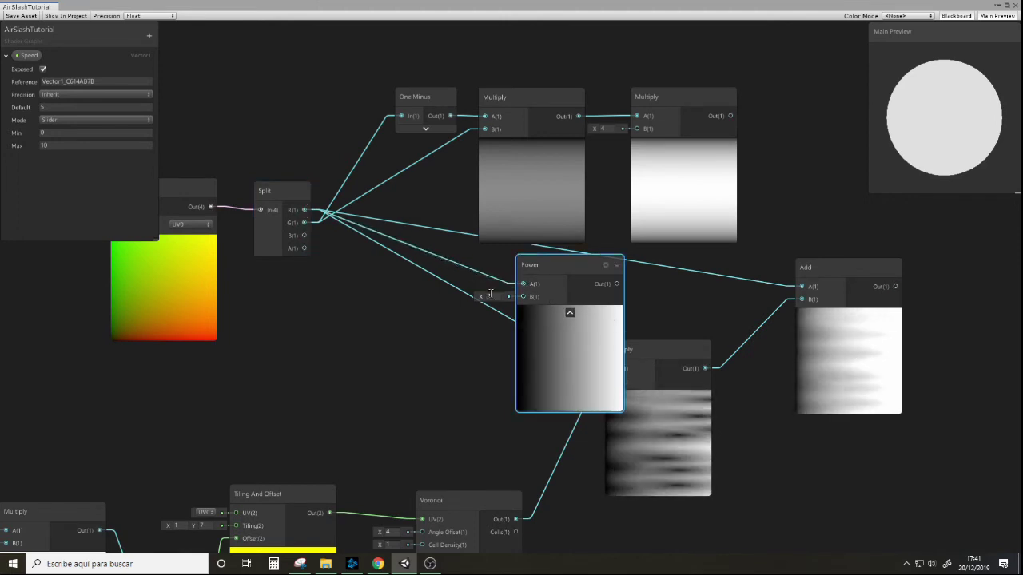
left_click(489, 297)
type("4")
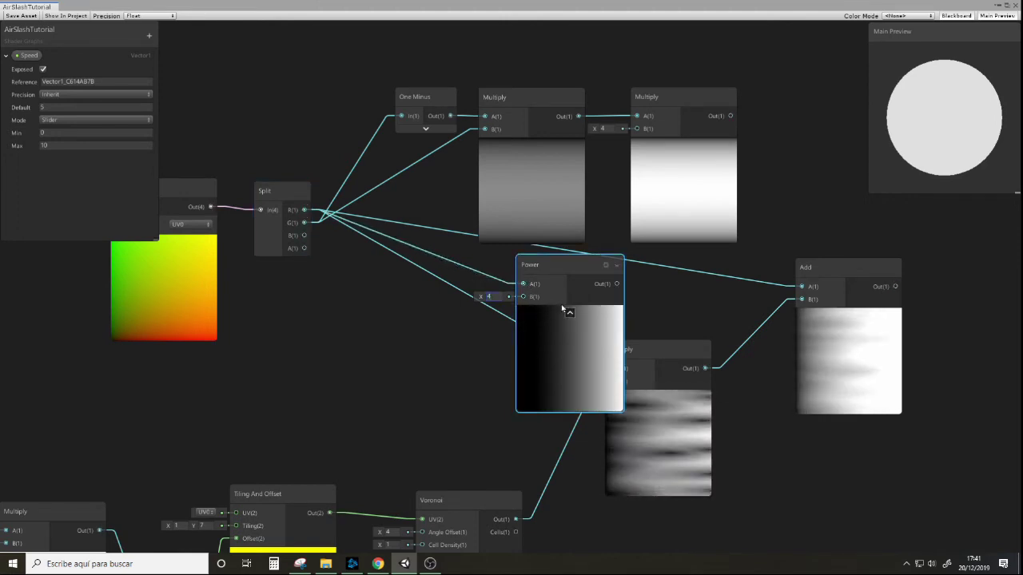
type("5")
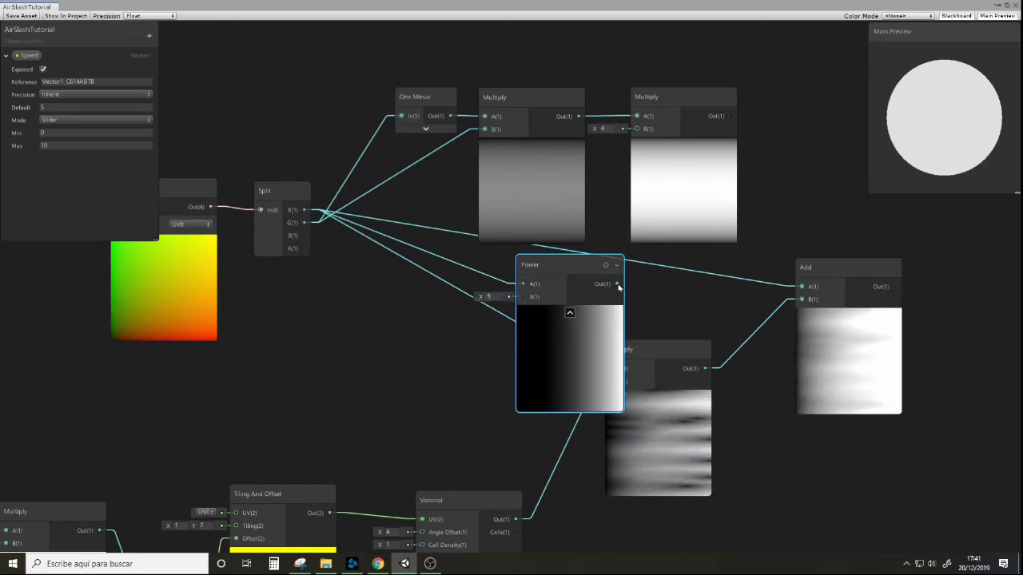
left_click_drag(618, 285, 742, 289)
left_click_drag(805, 289, 803, 286)
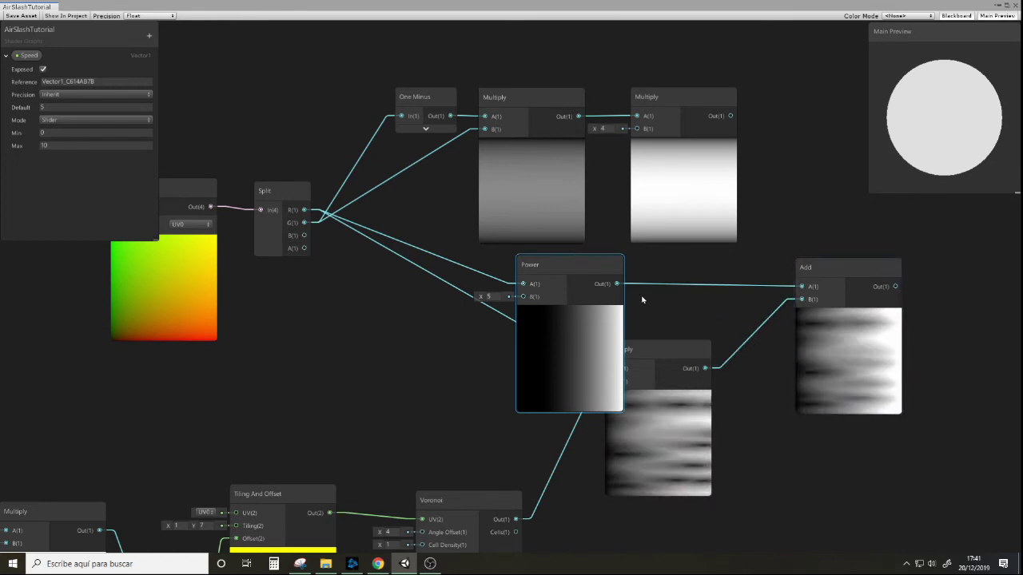
left_click_drag(573, 269, 447, 274)
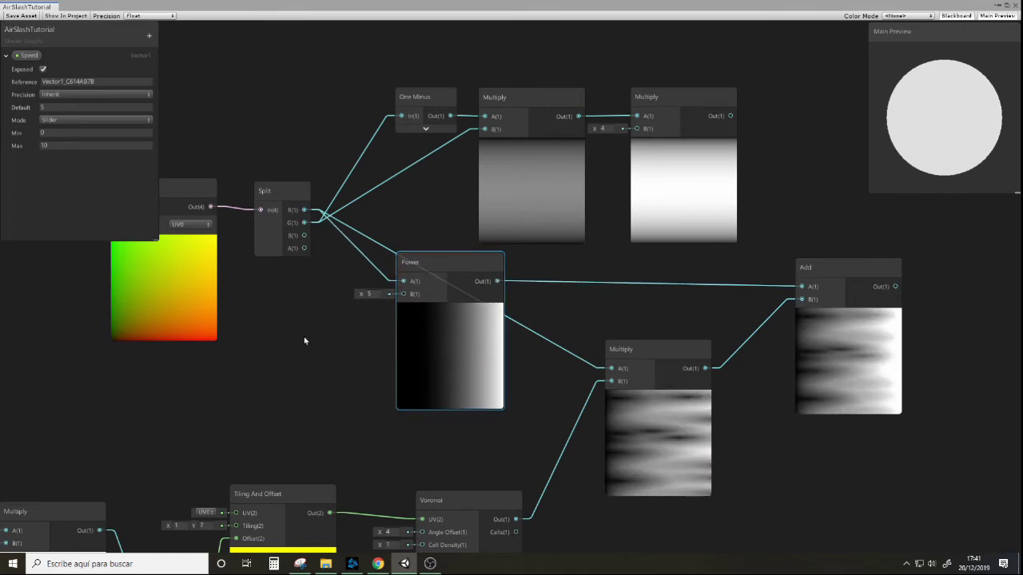
Step: Move the UV, Split, One Minus and Multiply nodes up and set Power beside Add
middle_click_drag(303, 336, 481, 385)
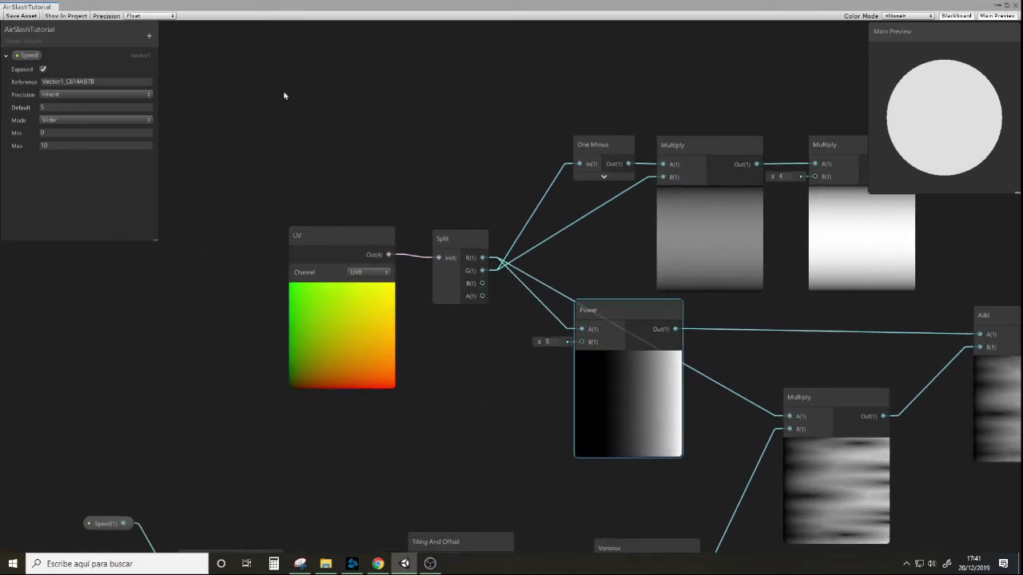
left_click_drag(285, 94, 863, 253)
left_click_drag(824, 142, 840, 71)
middle_click_drag(810, 288, 544, 179)
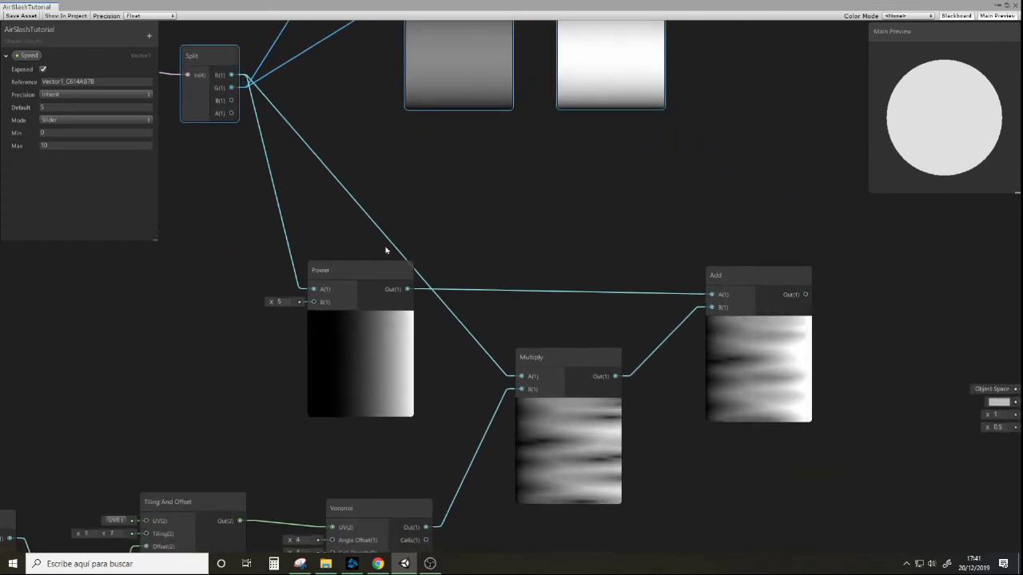
left_click_drag(369, 272, 573, 166)
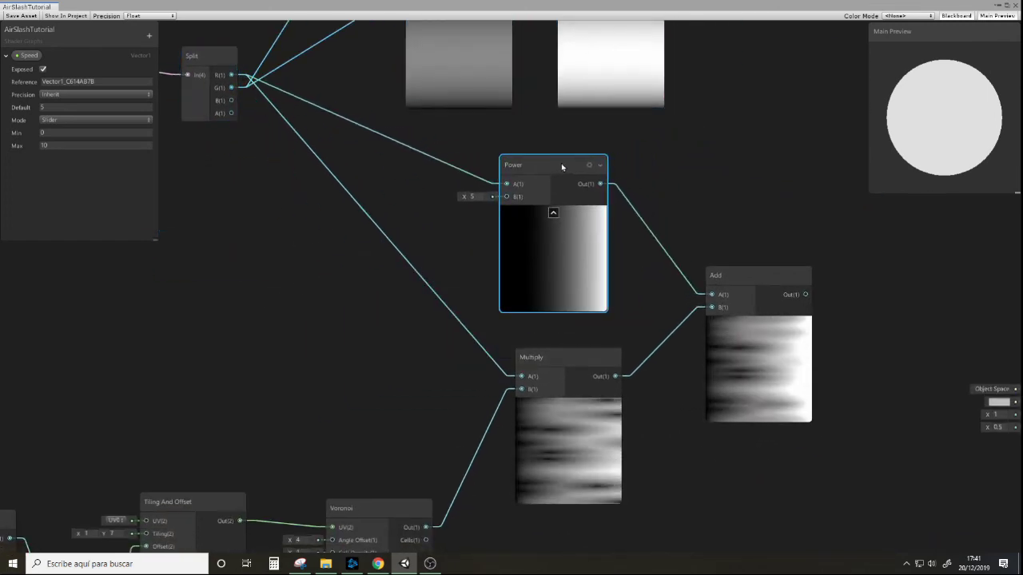
middle_click_drag(769, 160, 495, 236)
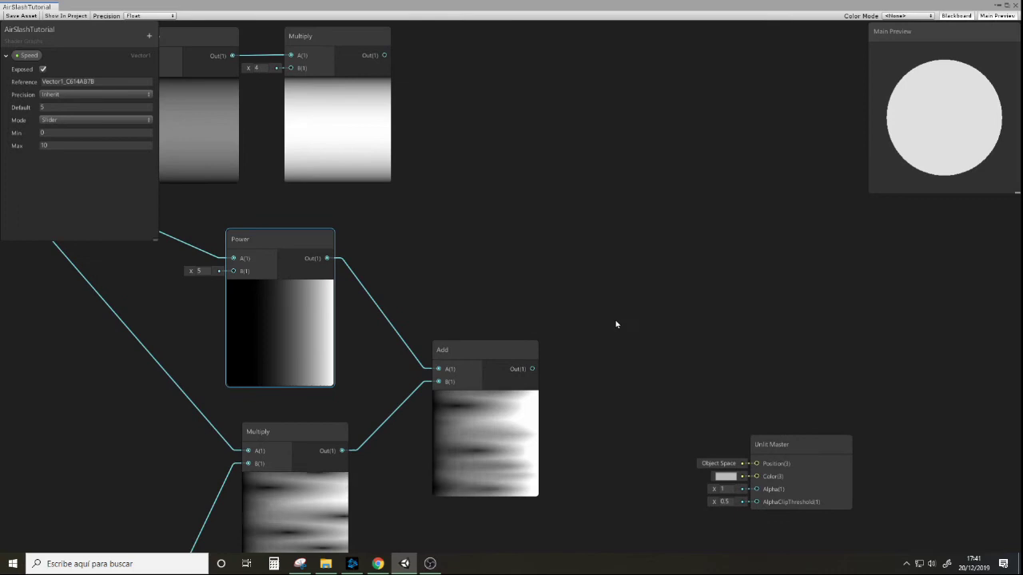
Step: Add a Multiply of the ×4 result and the Add result, feeding Unlit Master Alpha
right_click(607, 259)
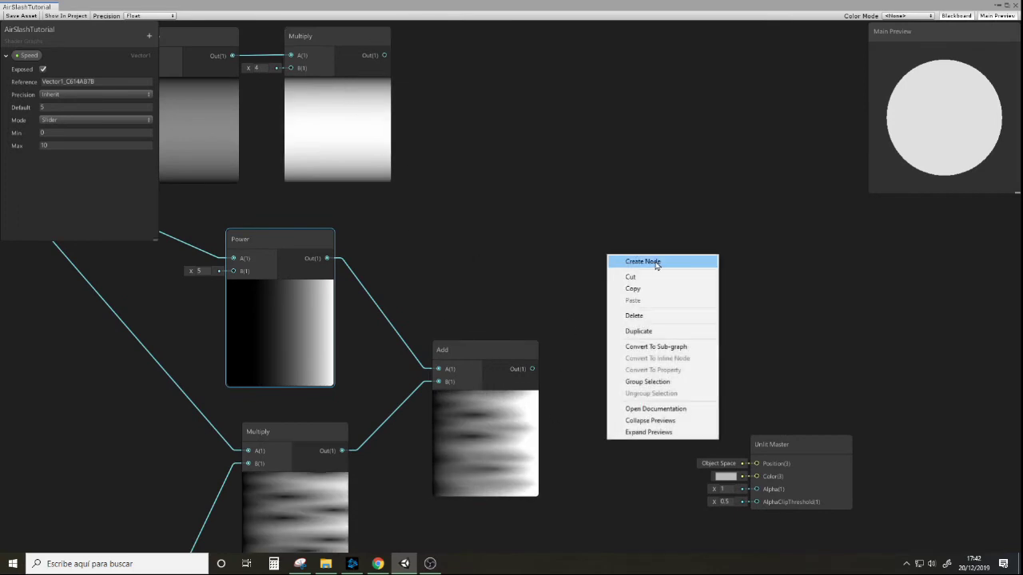
left_click(654, 262)
type("multiply")
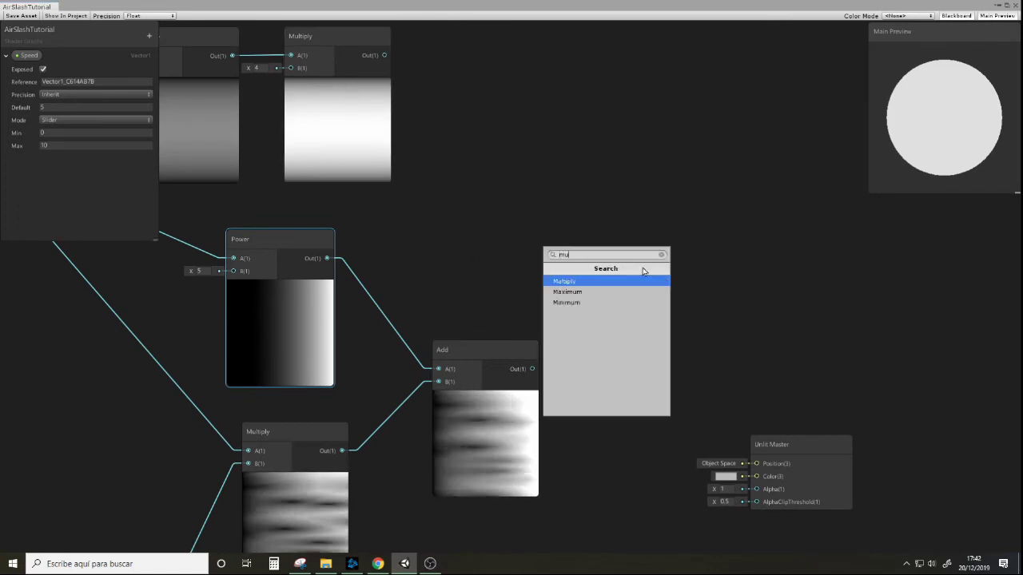
left_click(605, 280)
left_click_drag(640, 279, 598, 231)
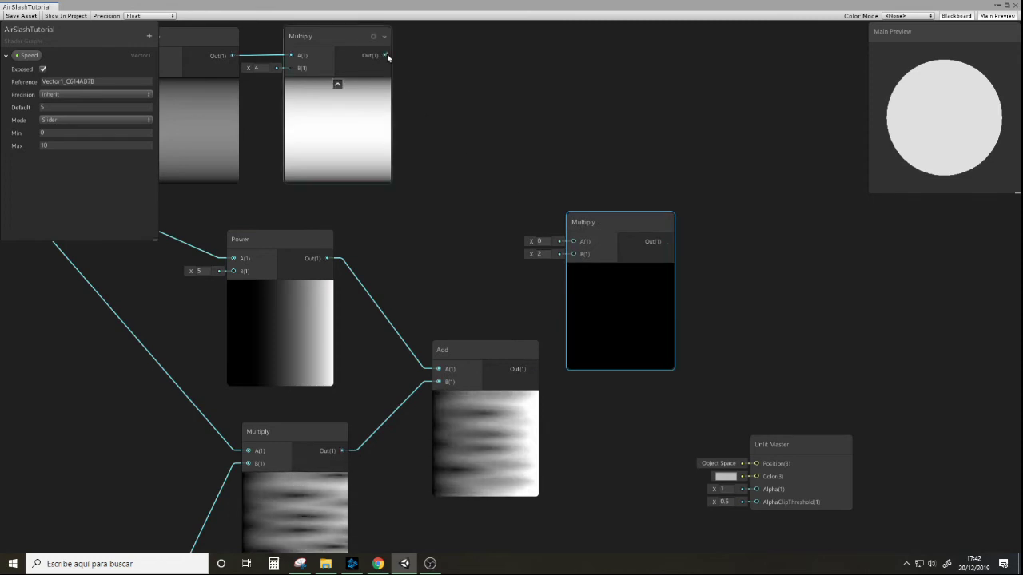
left_click_drag(385, 55, 575, 250)
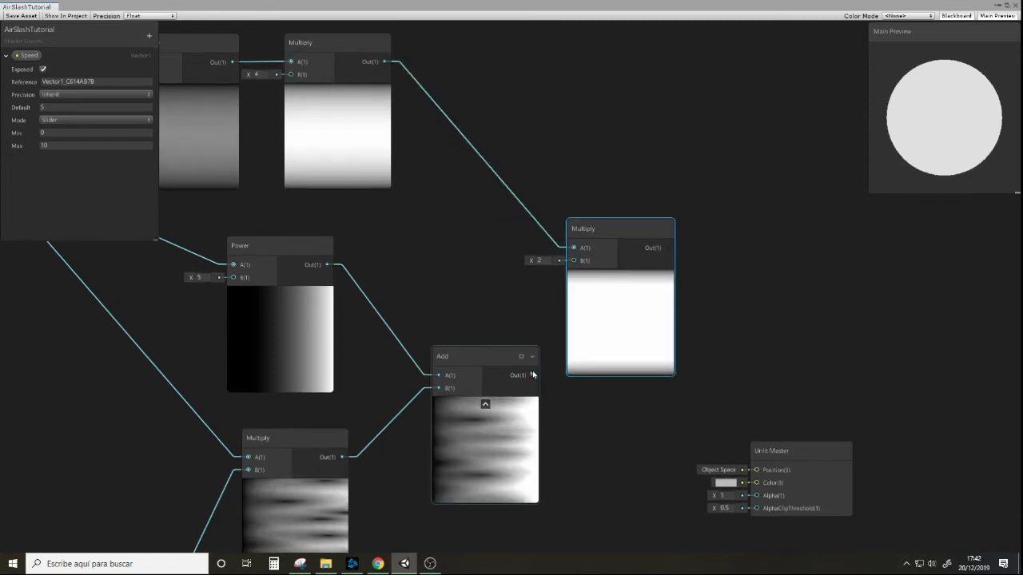
left_click_drag(533, 375, 581, 270)
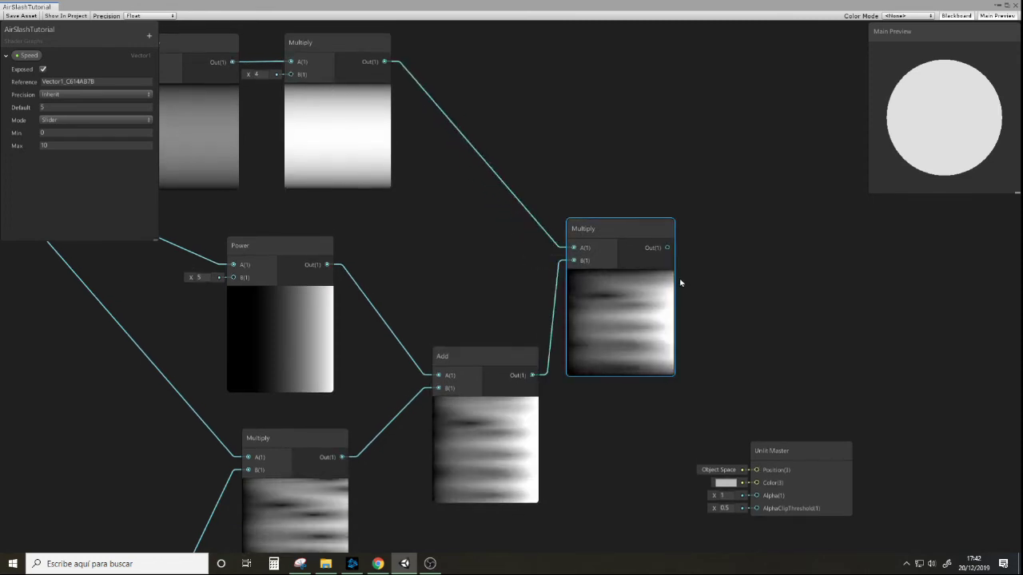
left_click_drag(668, 248, 757, 482)
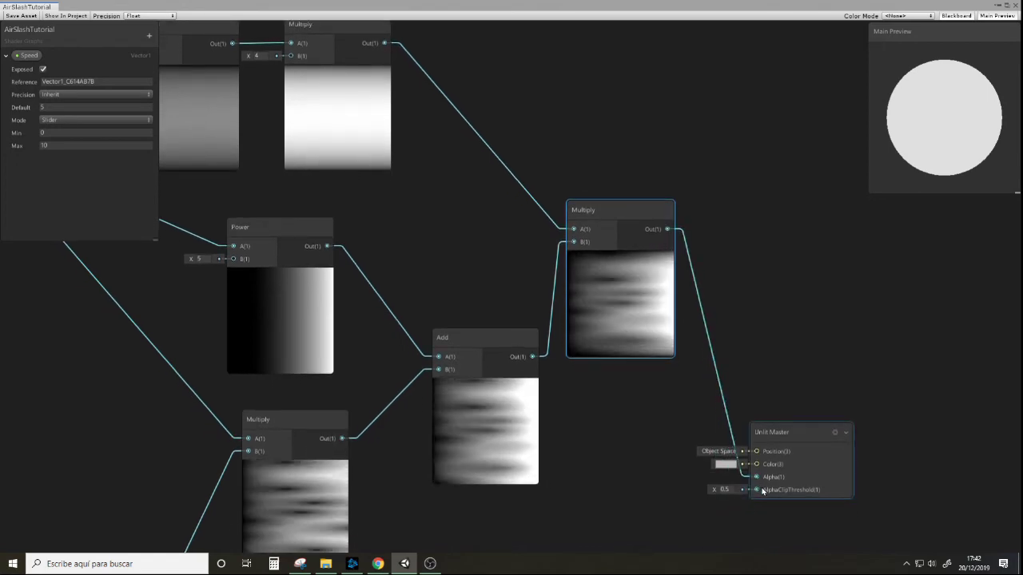
Step: Set the Unlit Master surface to Transparent and switch the main preview to a Quad
left_click(835, 434)
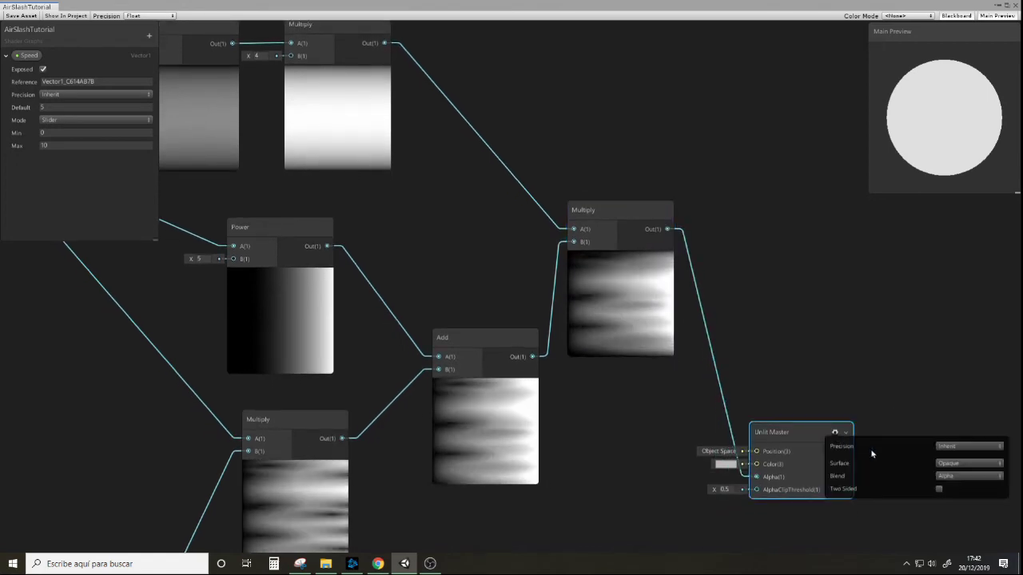
left_click(967, 464)
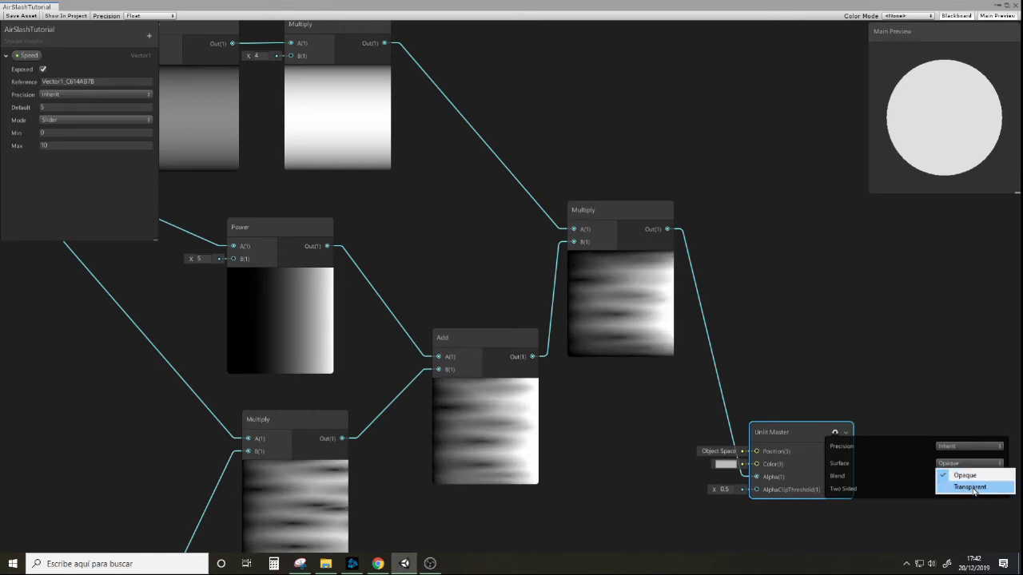
left_click(969, 486)
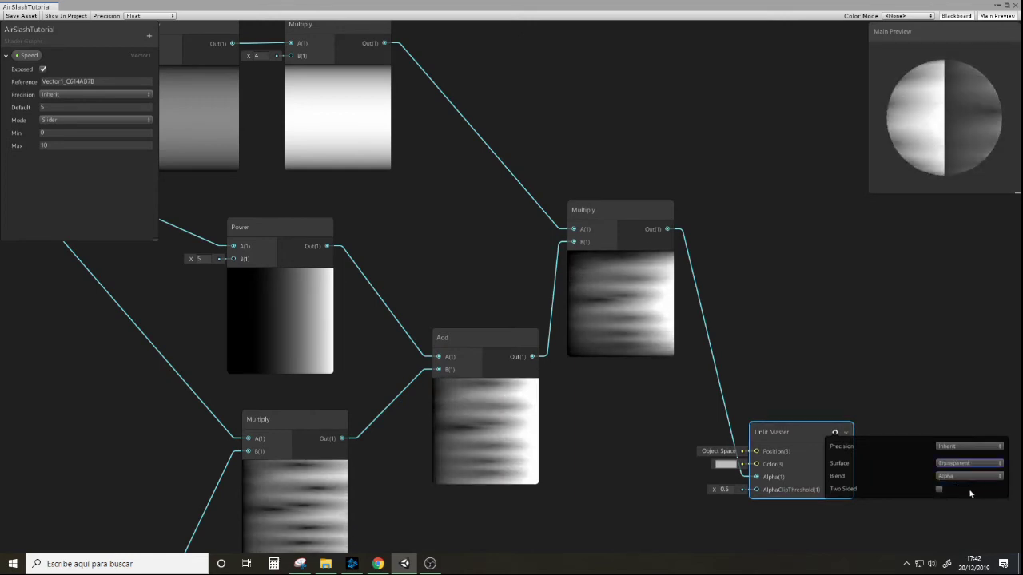
right_click(941, 136)
left_click(959, 187)
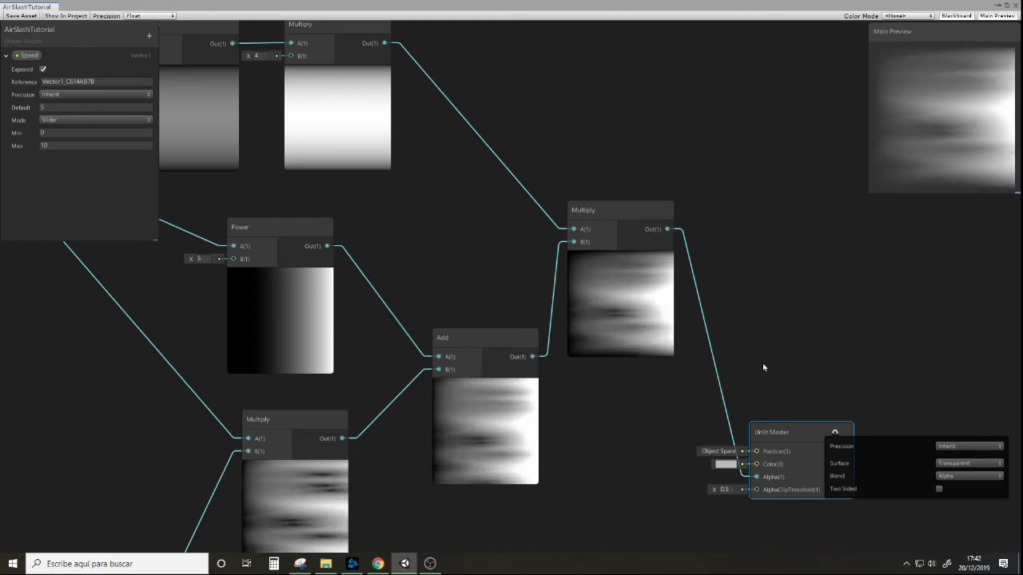
Step: Shift all nodes except Unlit Master to the left, leaving room before Alpha
scroll(405, 244, "down", 5)
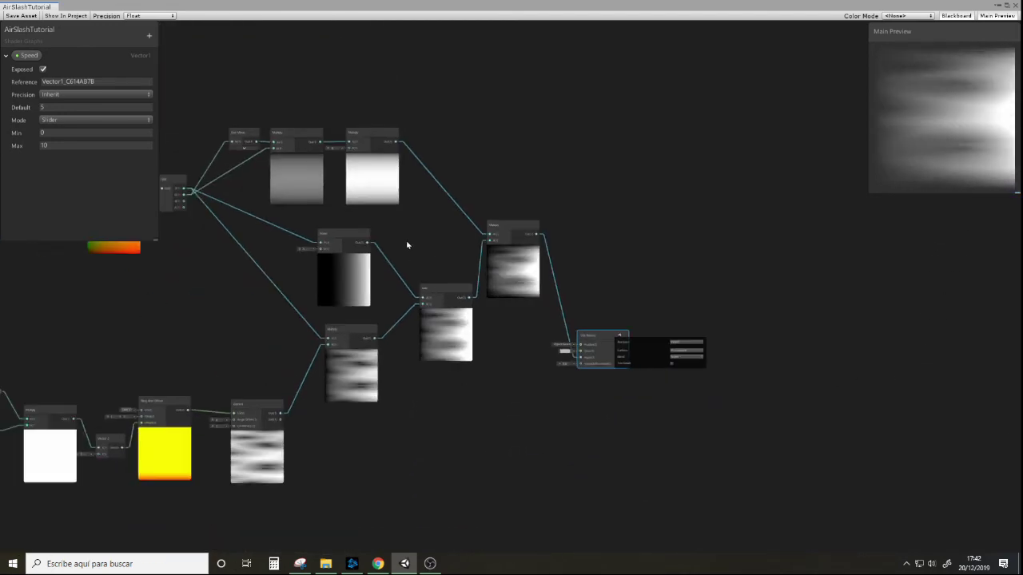
middle_click_drag(403, 242, 548, 238)
left_click_drag(716, 100, 132, 484)
left_click_drag(199, 409, 132, 407)
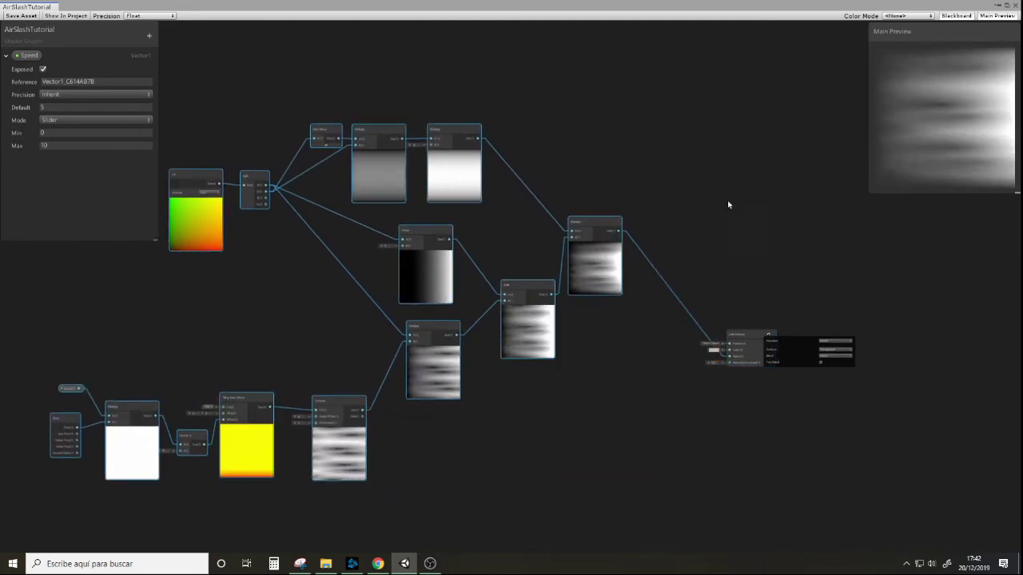
middle_click_drag(749, 199, 612, 215)
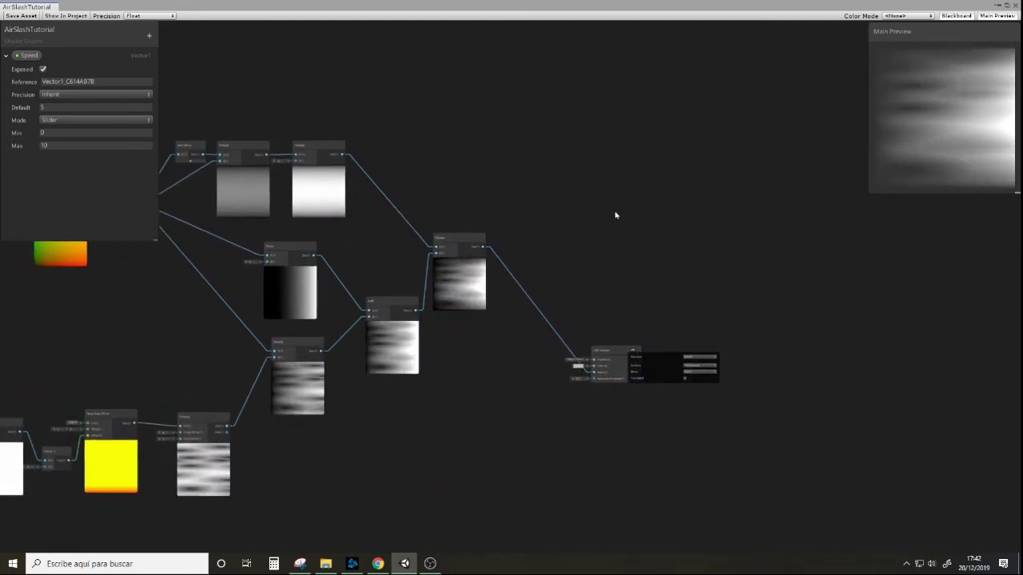
scroll(543, 263, "up", 5)
right_click(545, 262)
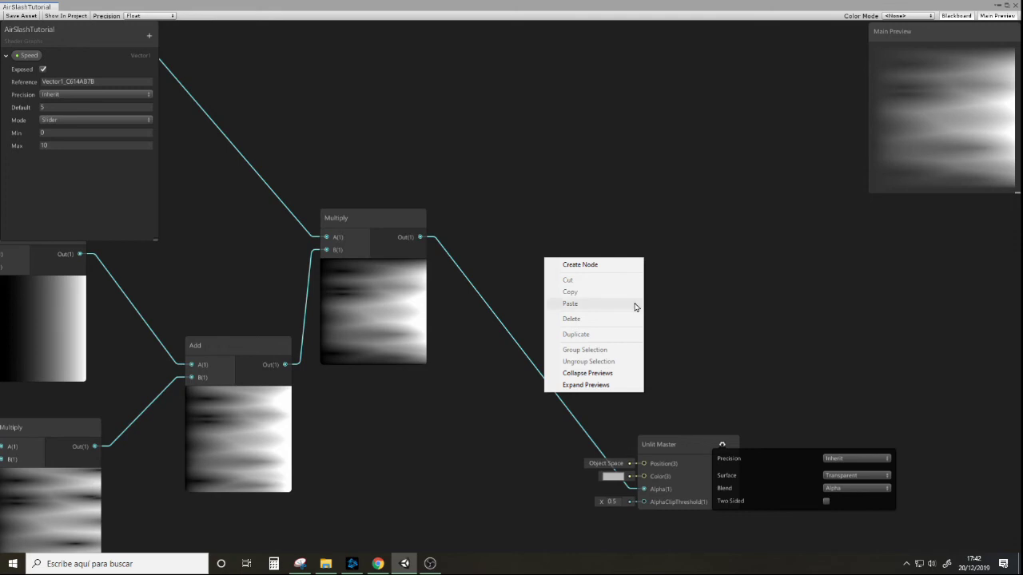
Step: Insert a Power node with exponent 2 between the final Multiply and Unlit Master Alpha
left_click(587, 265)
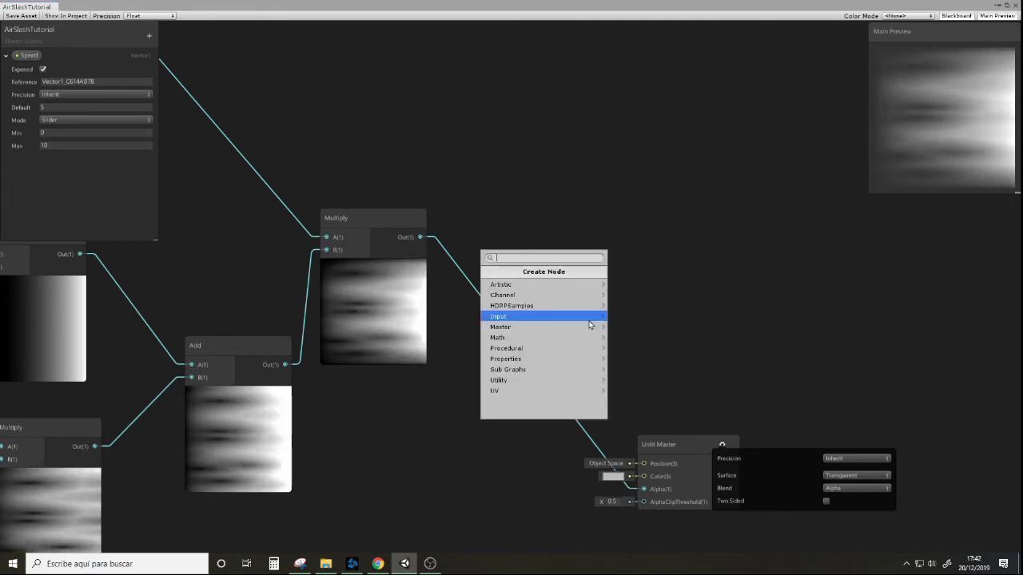
type("pos")
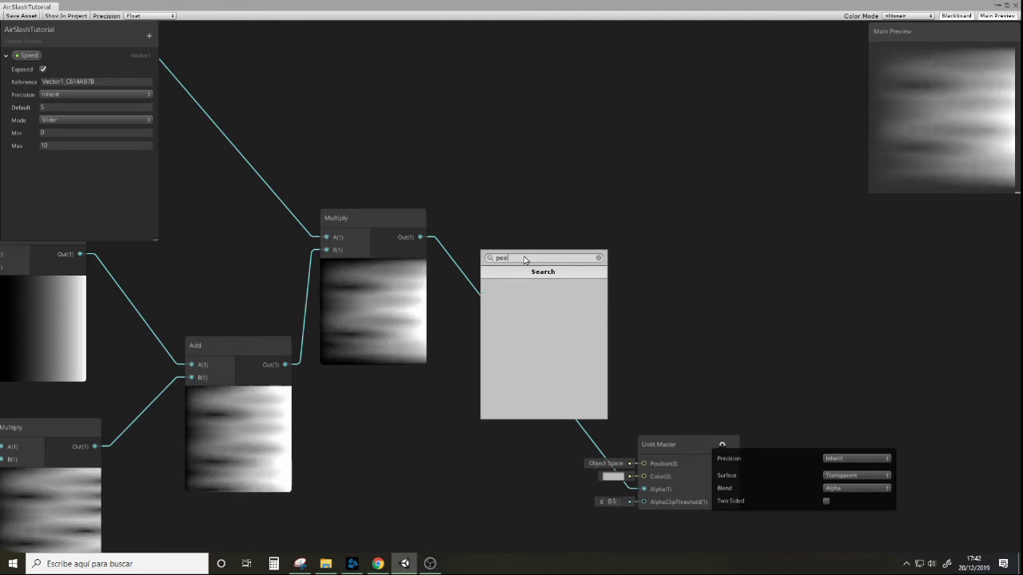
key("BackSpace")
type("wer")
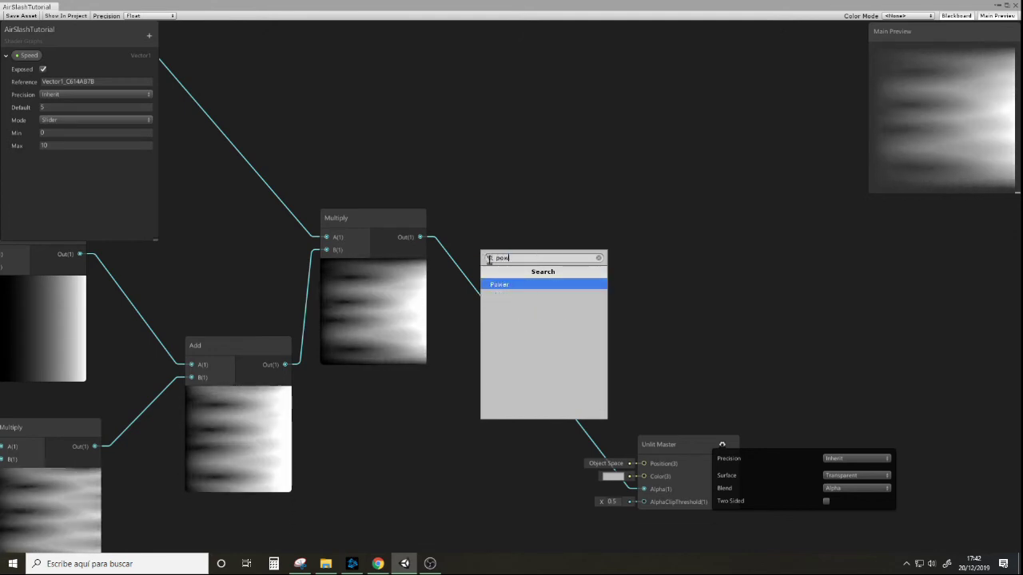
left_click(513, 286)
left_click_drag(421, 239, 552, 298)
left_click_drag(610, 272, 644, 489)
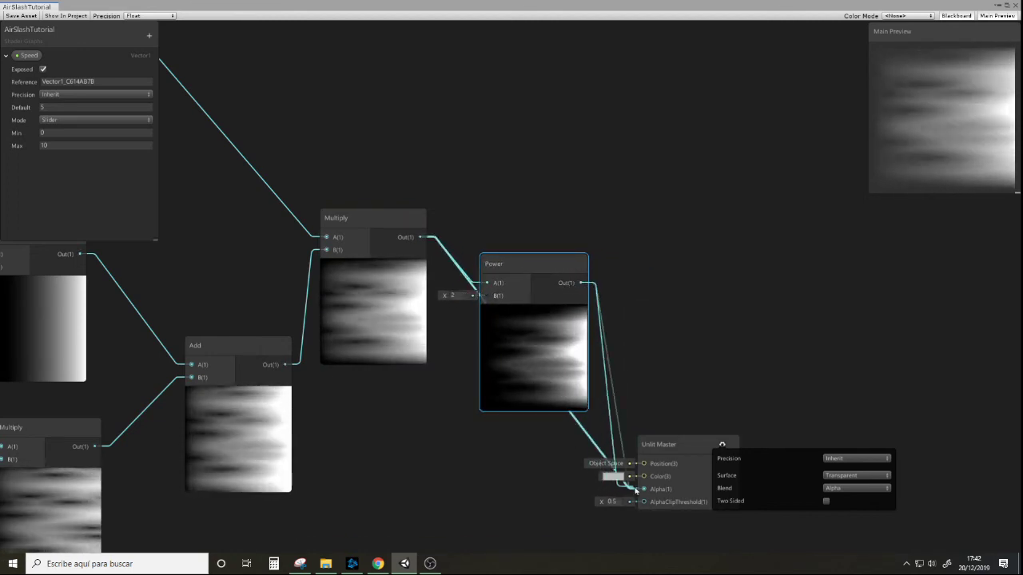
left_click_drag(521, 277, 516, 228)
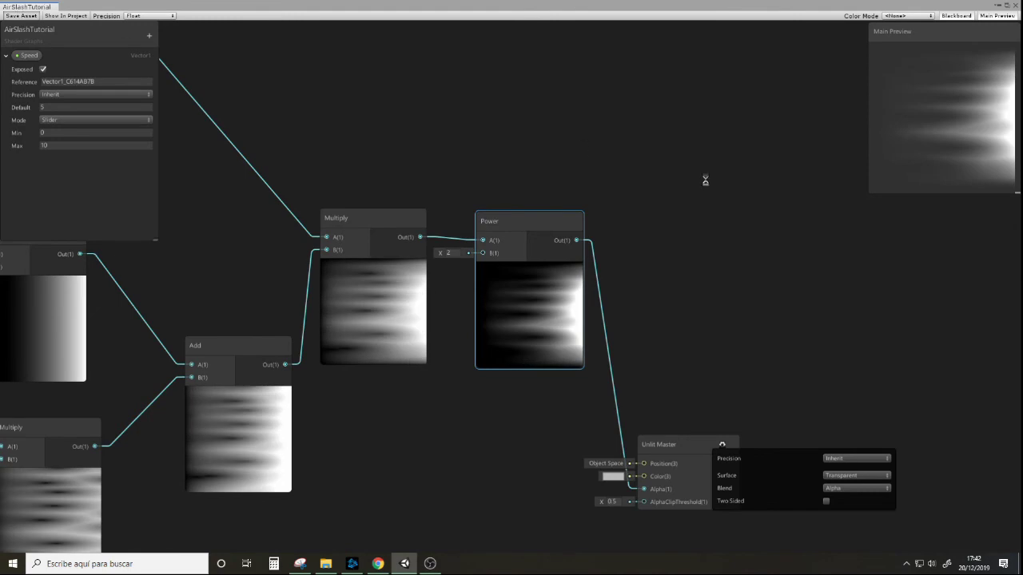
Step: Close the Shader Graph window and add a 3D Quad to the scene
left_click(1017, 6)
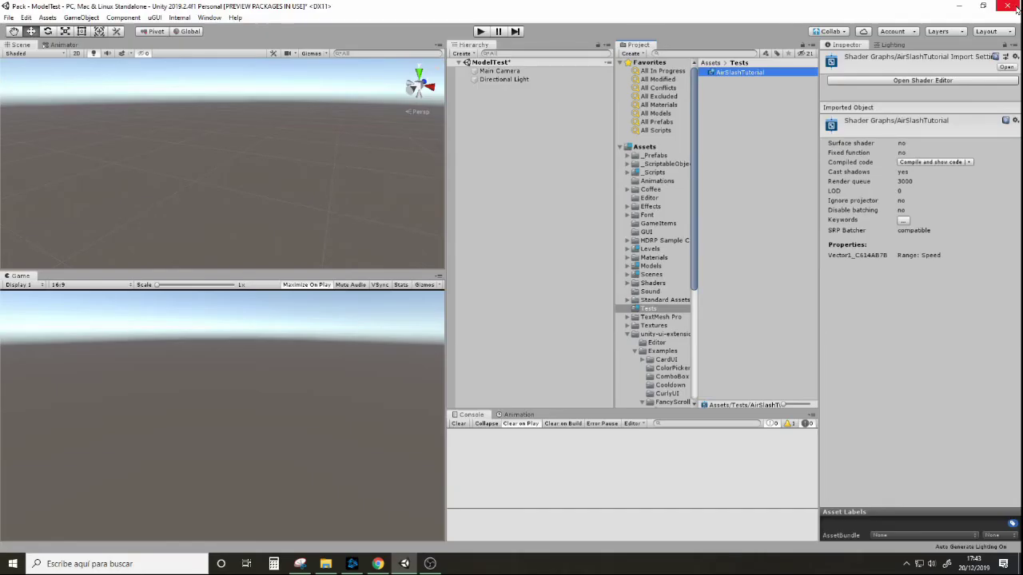
left_click(67, 20)
mouse_move(189, 54)
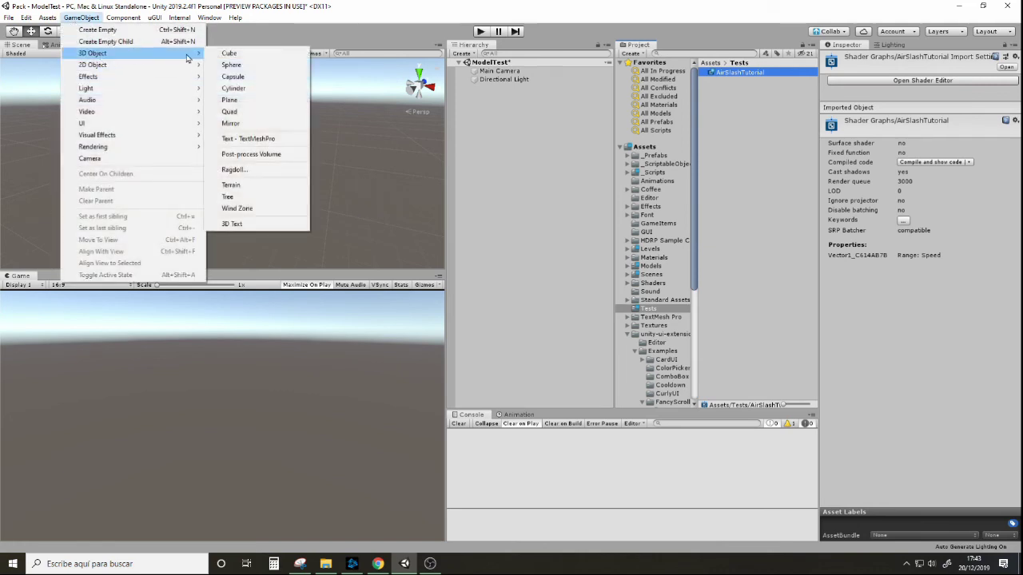
left_click(232, 112)
Step: Create a new material named AirSlashMaterial in the Tests folder
right_click(728, 97)
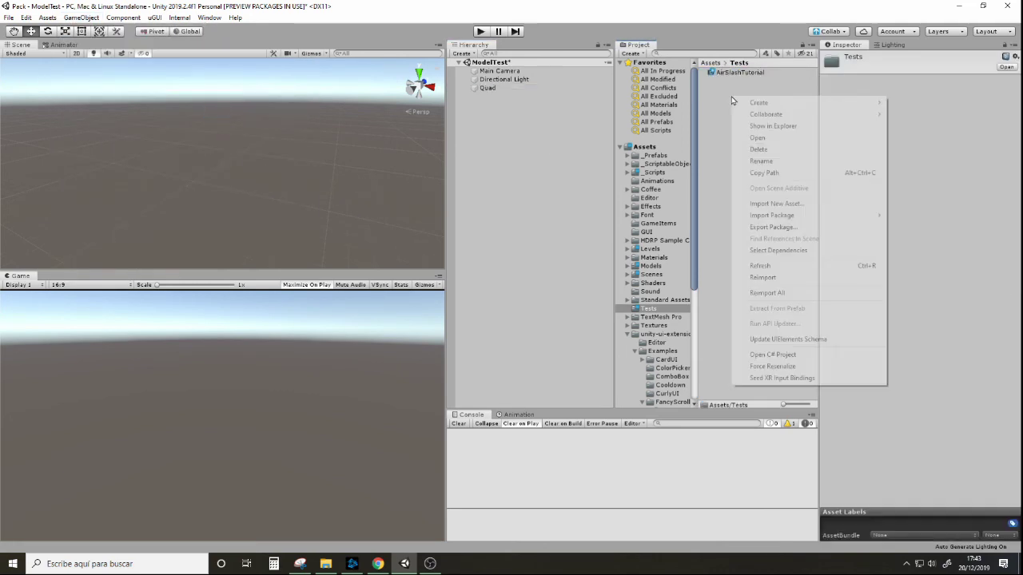
mouse_move(780, 106)
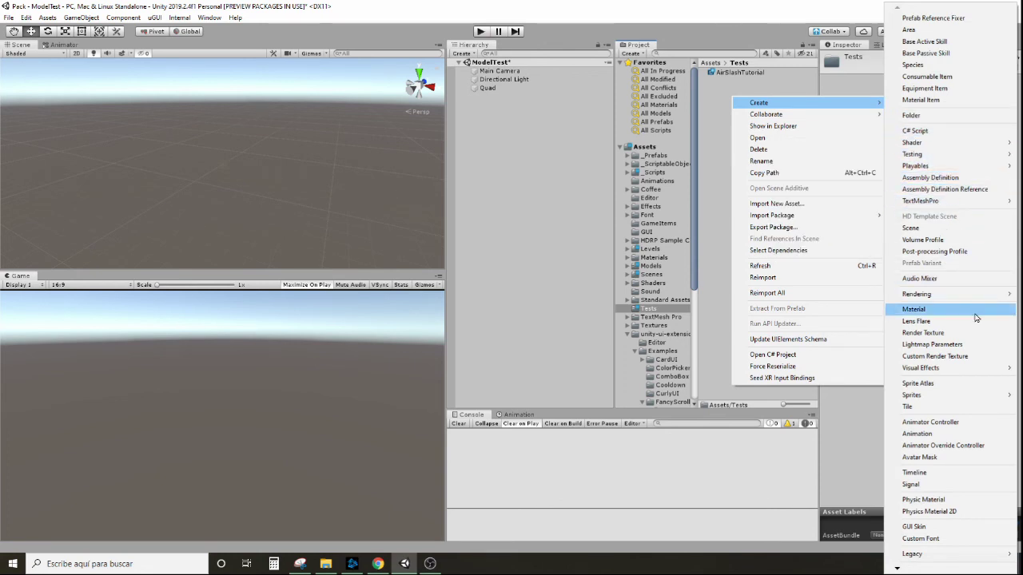
left_click(946, 312)
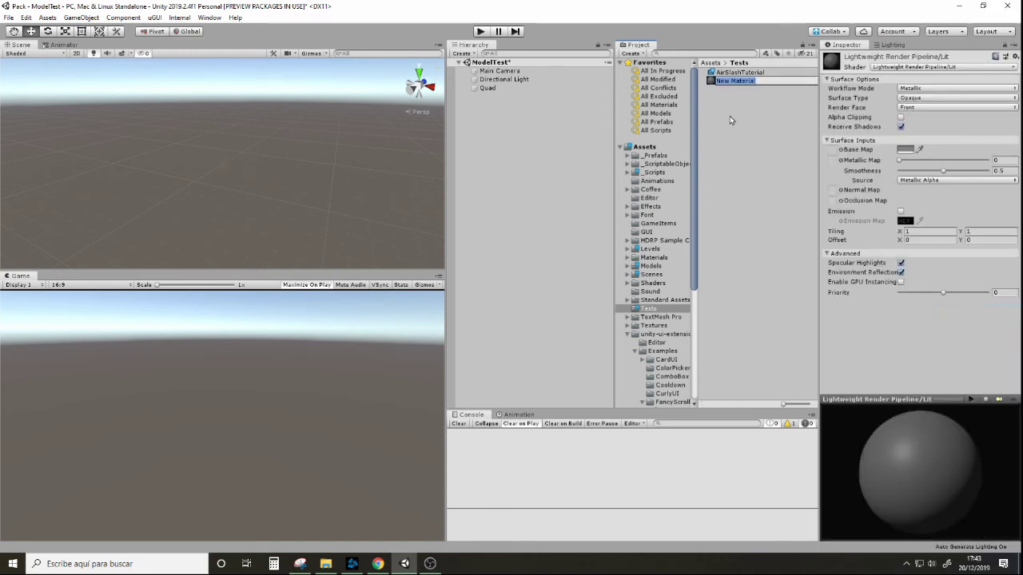
type("Air")
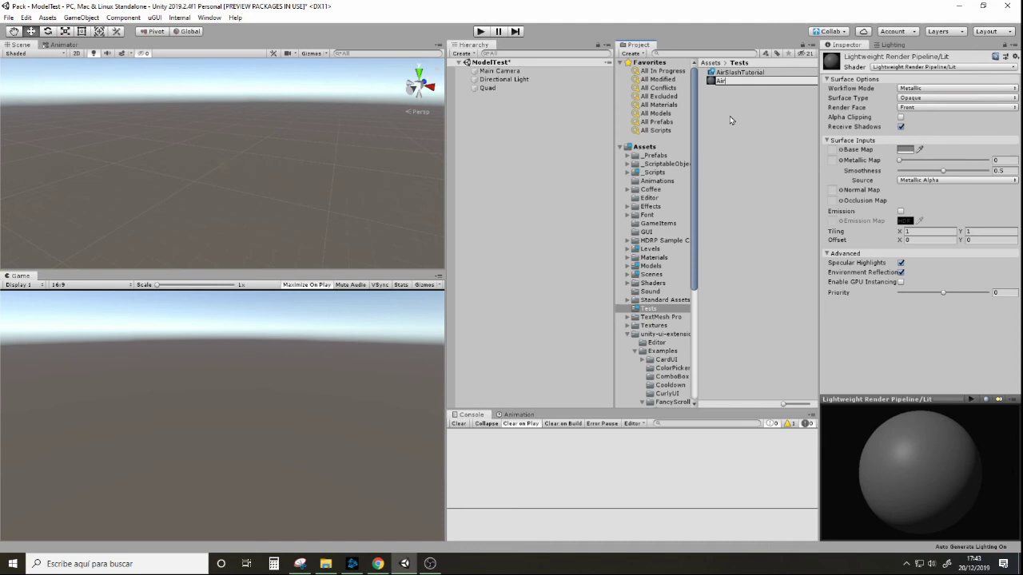
type("SlashMaterial")
key("Return")
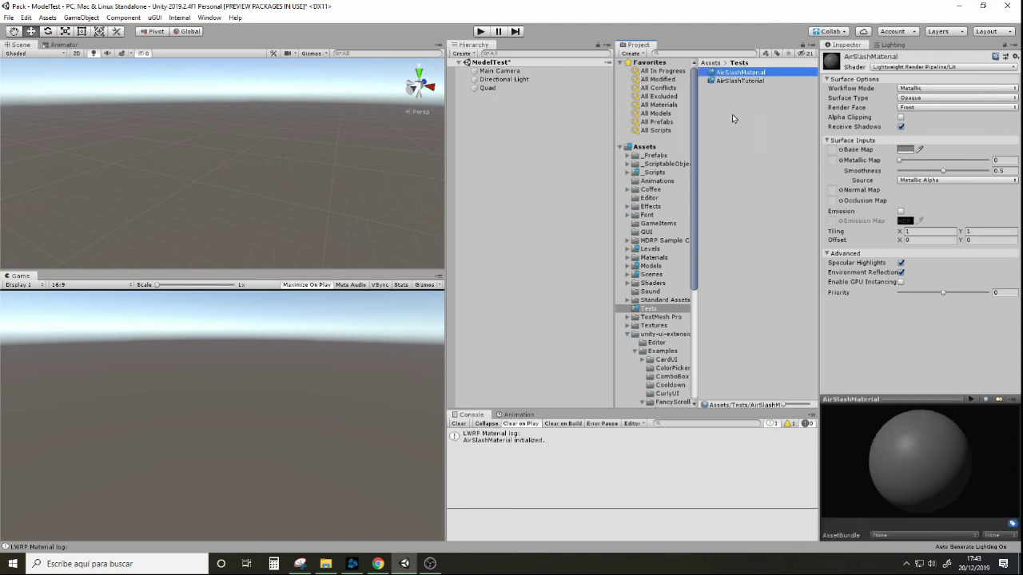
Step: Assign the AirSlashTutorial shader to AirSlashMaterial and set the Quad's Position Z to 0
left_click_drag(737, 83, 490, 93)
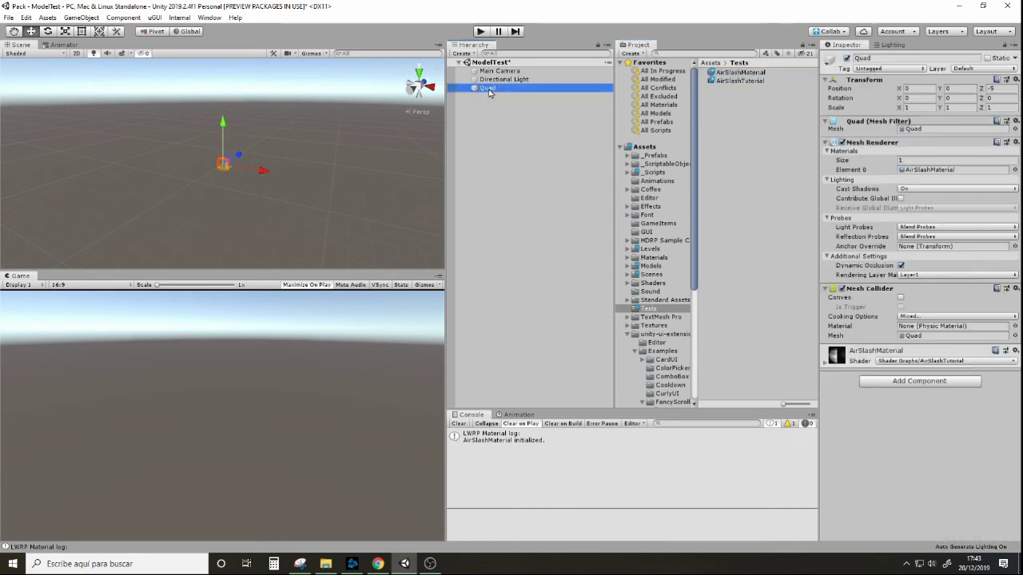
left_click(1000, 89)
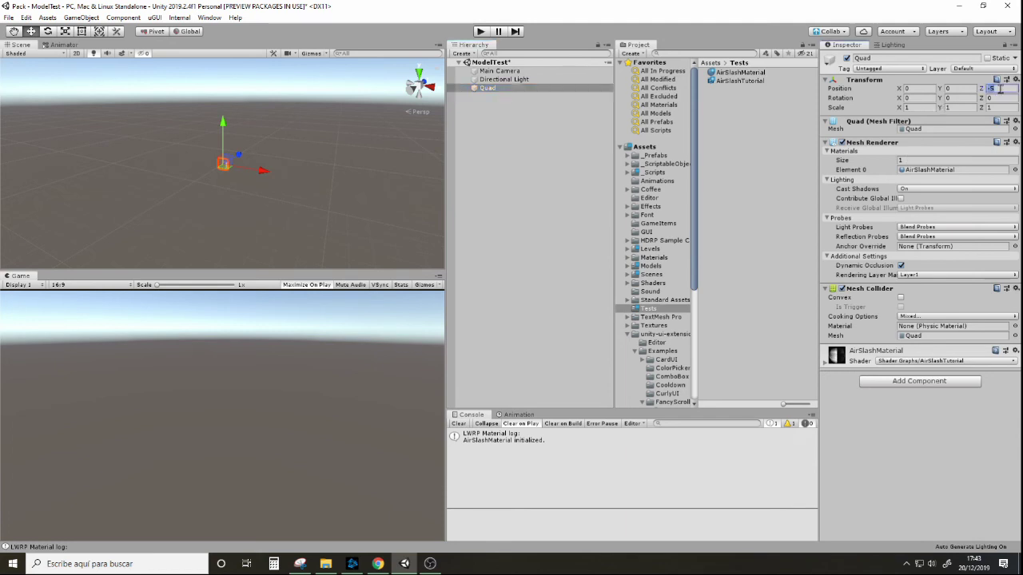
type("0")
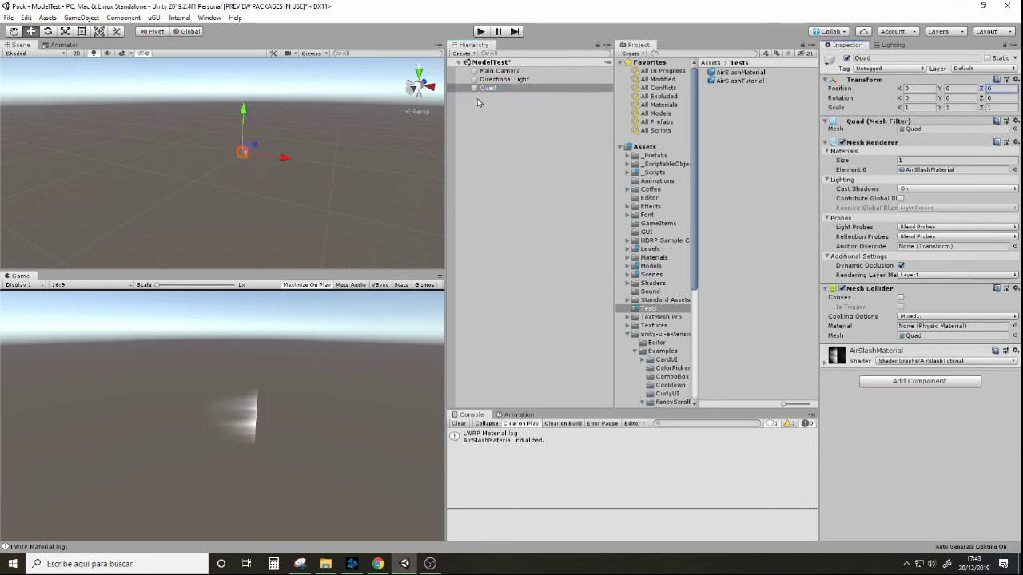
left_click(488, 88)
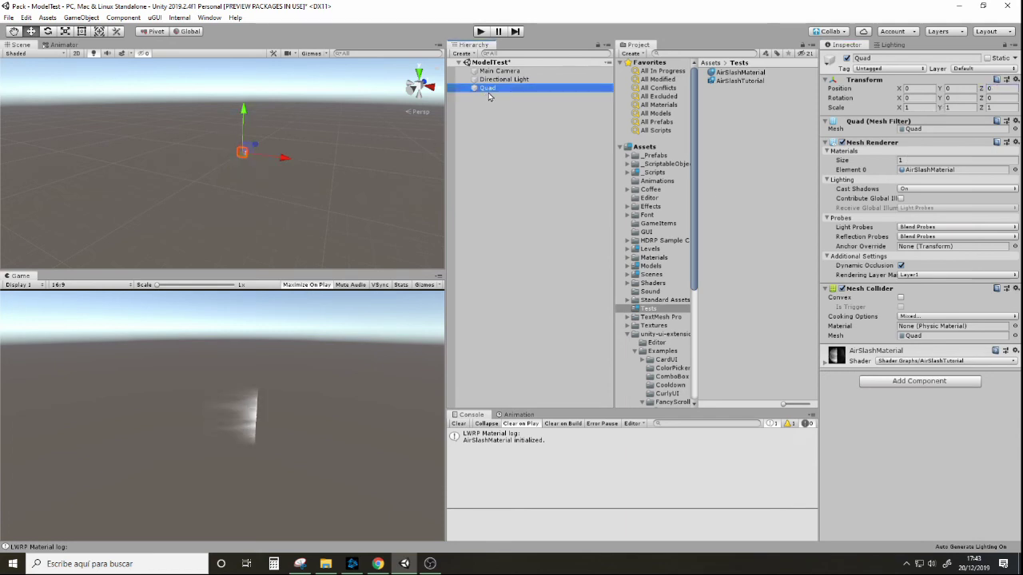
Step: Play the scene briefly to preview the slash, then reselect the Quad
left_click(479, 33)
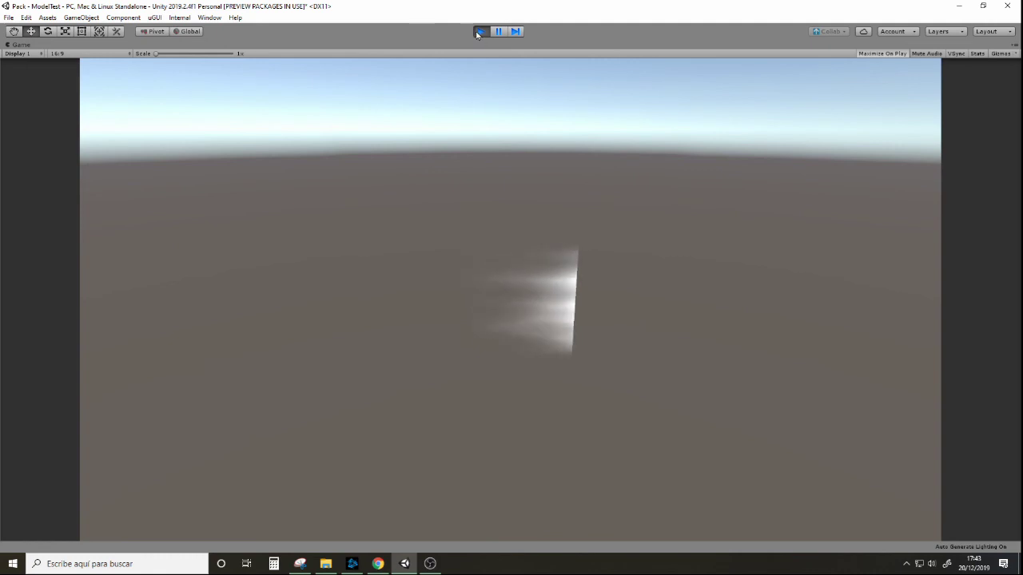
left_click(479, 33)
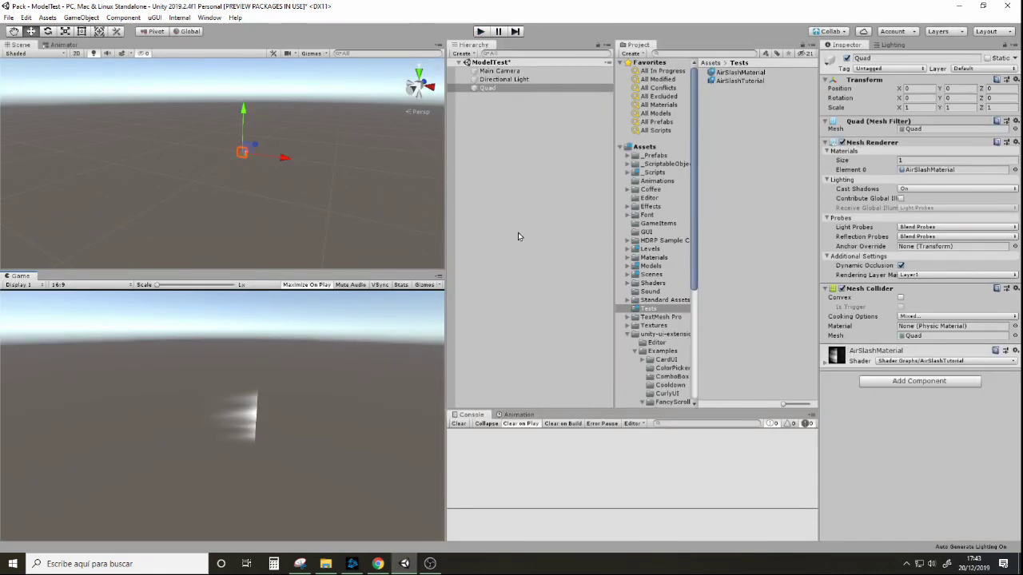
left_click(500, 186)
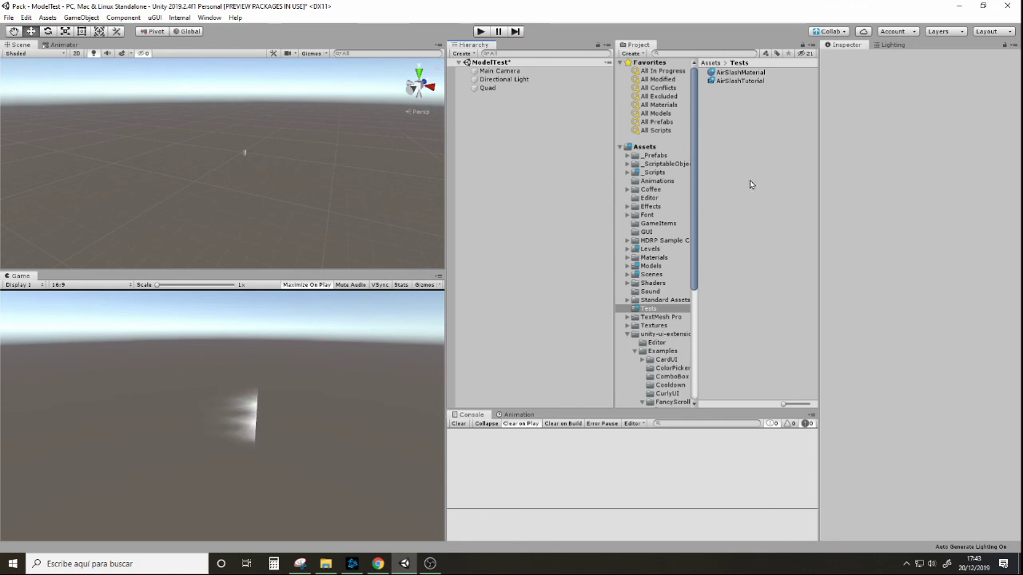
left_click(493, 90)
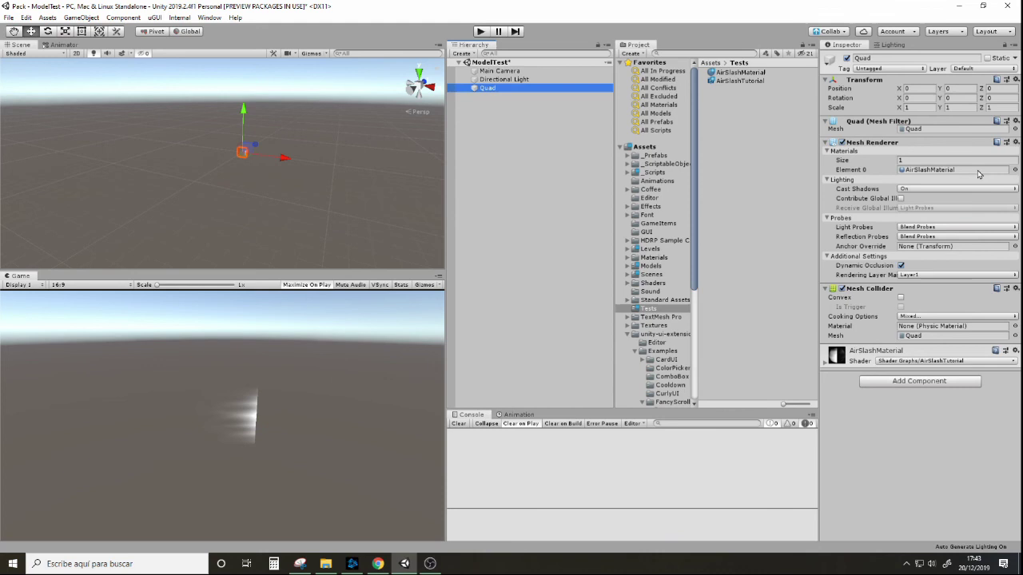
Step: Replace the Quad's mesh with SlashGeometry in the Mesh Filter
left_click(1015, 170)
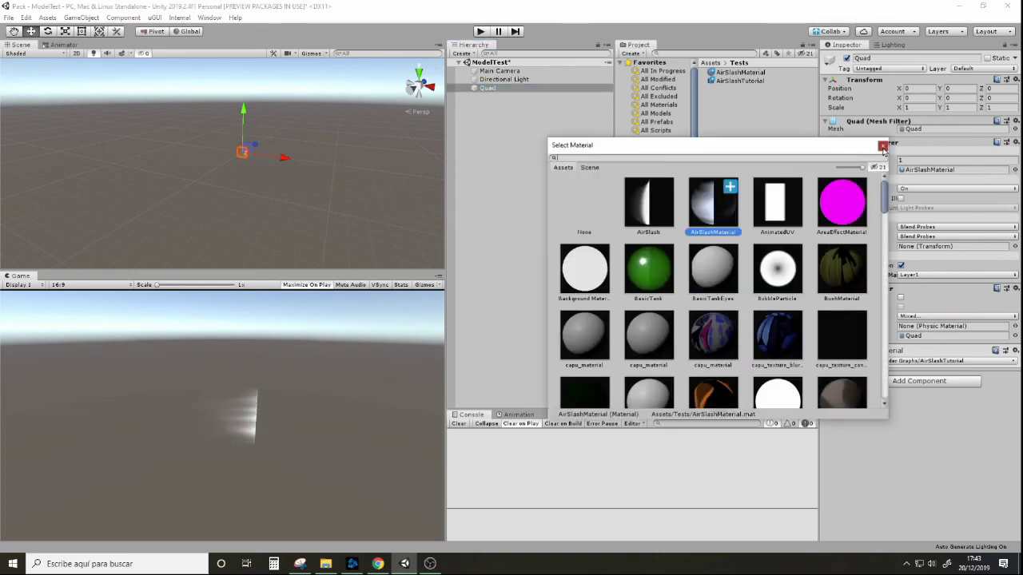
left_click(882, 146)
left_click(1015, 128)
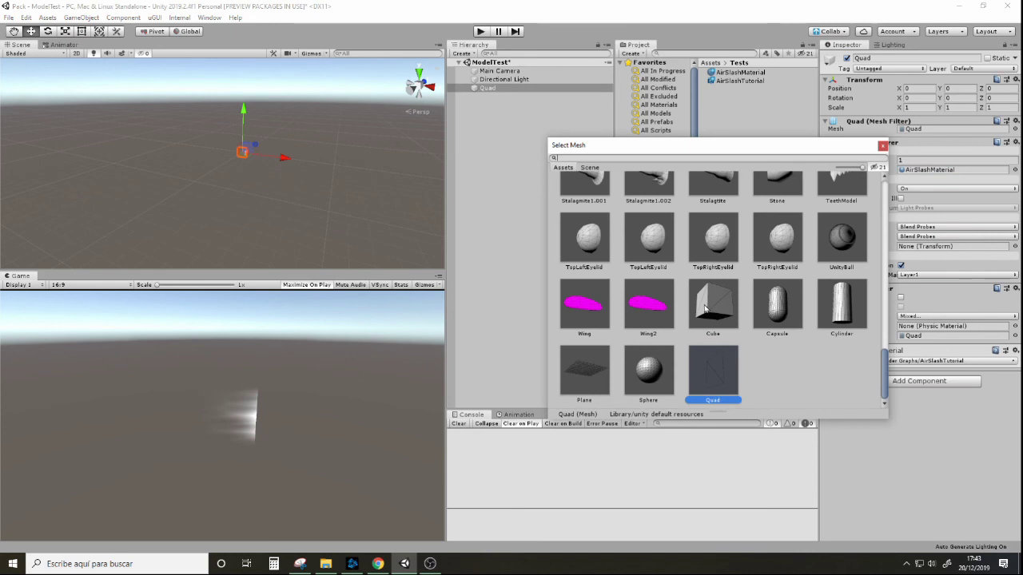
scroll(711, 286, "up", 4)
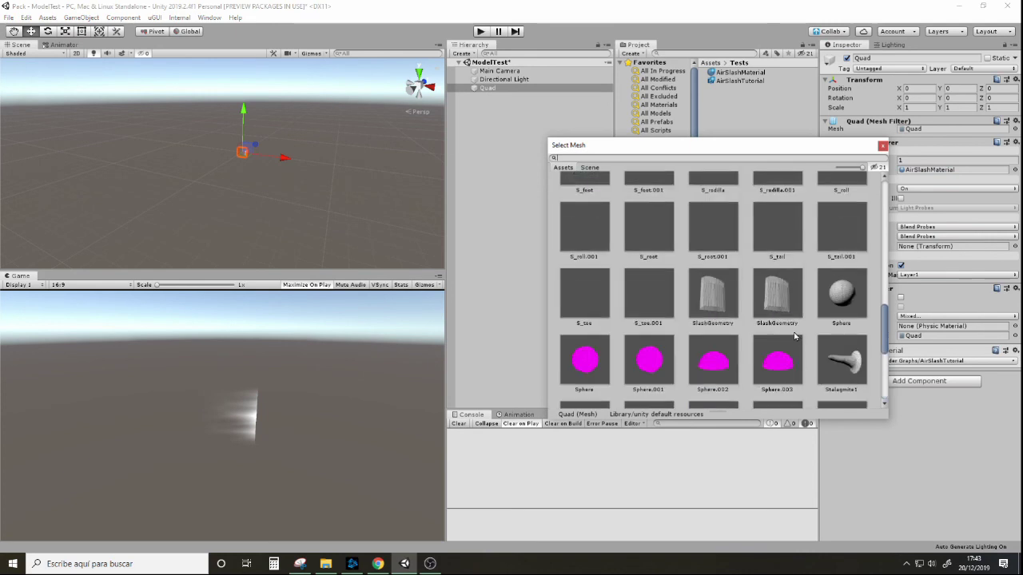
left_click(713, 294)
left_click(882, 146)
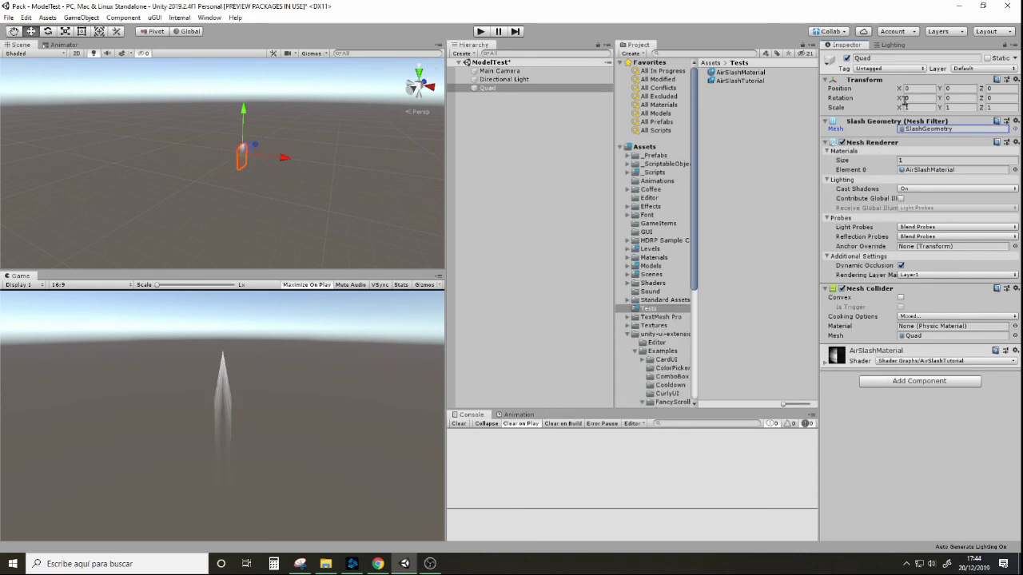
Step: Set Rotation X and Y to 90 and Scale Y to 0.5, then test in Play mode
type("90")
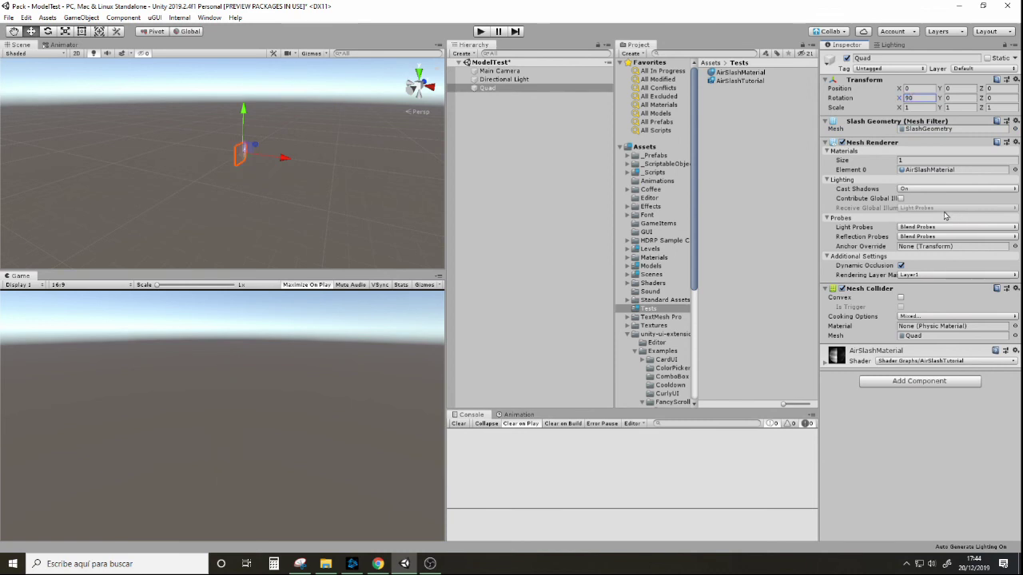
type("90")
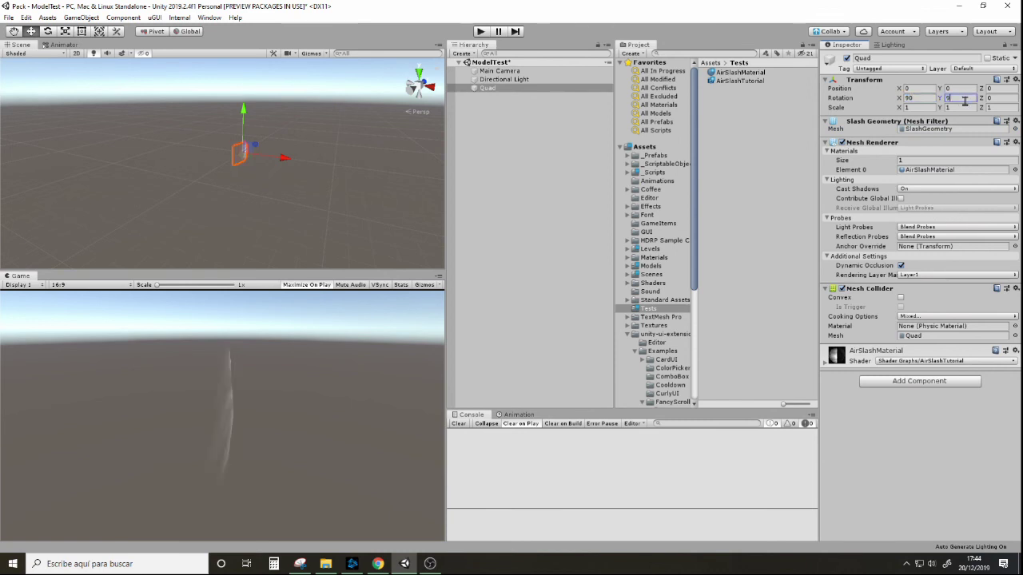
left_click(494, 90)
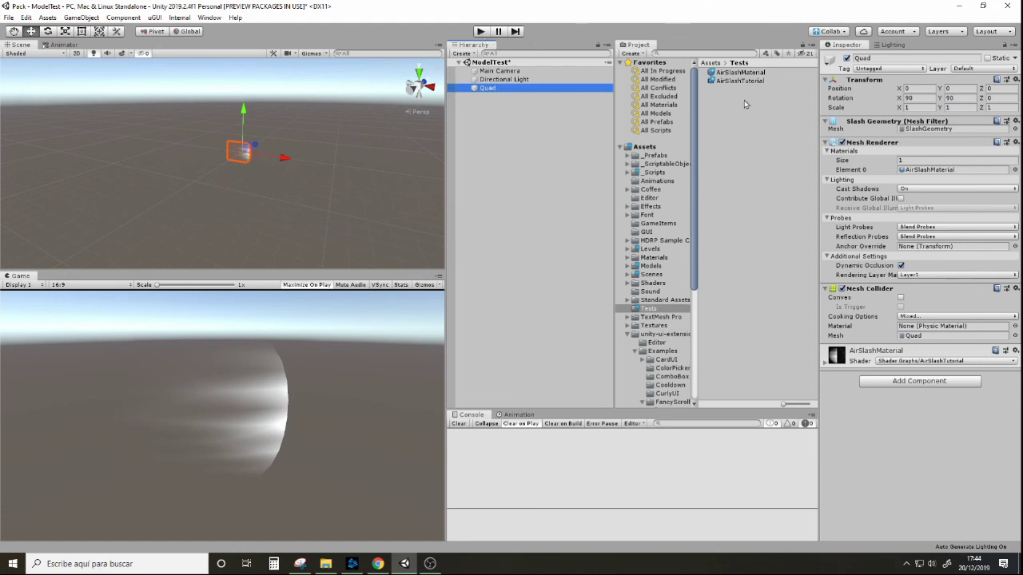
left_click(957, 108)
type("0.5")
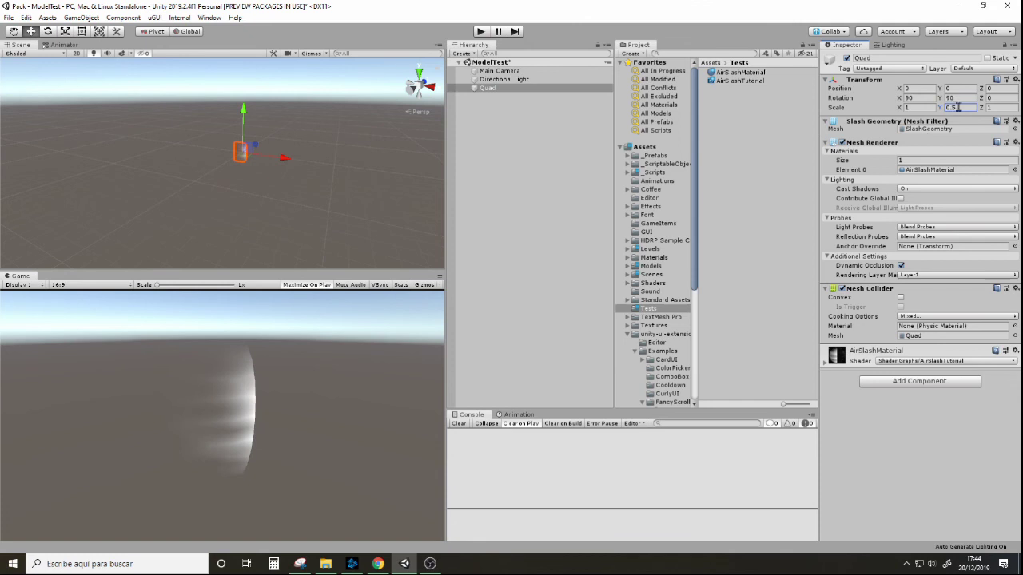
left_click(957, 108)
left_click(483, 34)
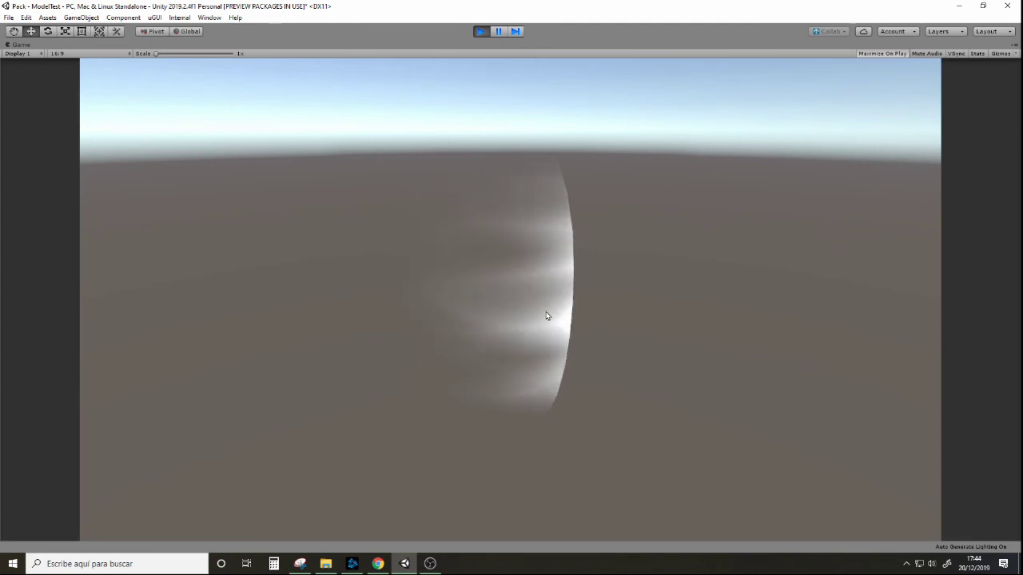
left_click(480, 31)
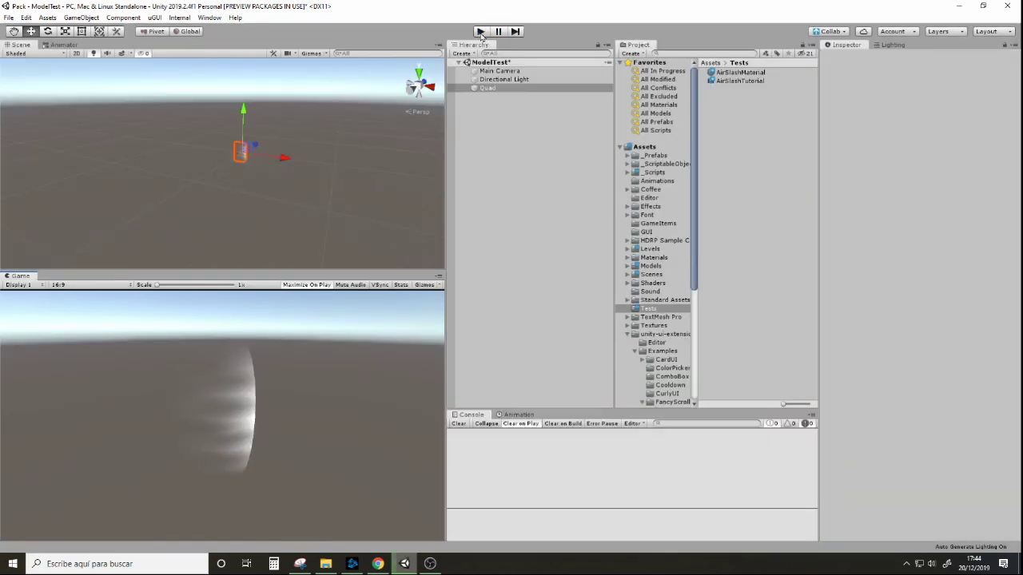
Step: Change the Quad's AirSlashMaterial Speed from 5 to 7 and reselect the Quad in the Hierarchy
left_click(826, 362)
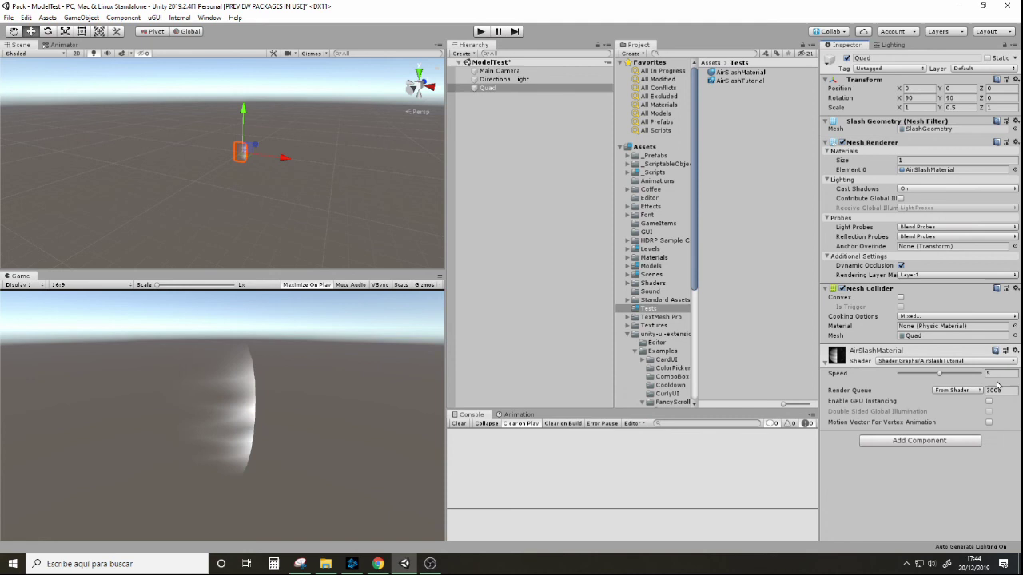
left_click(997, 374)
type("7")
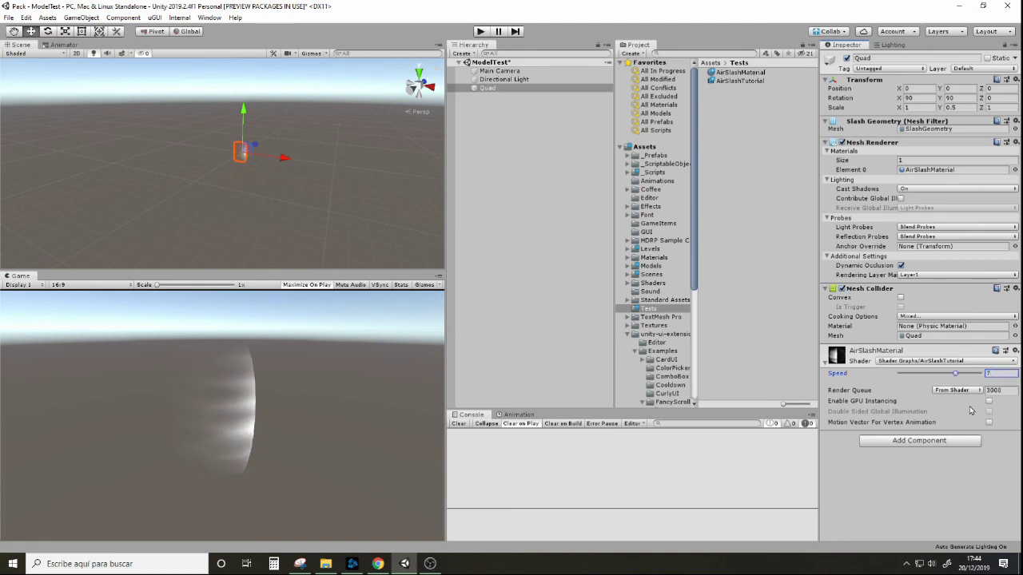
left_click(481, 90)
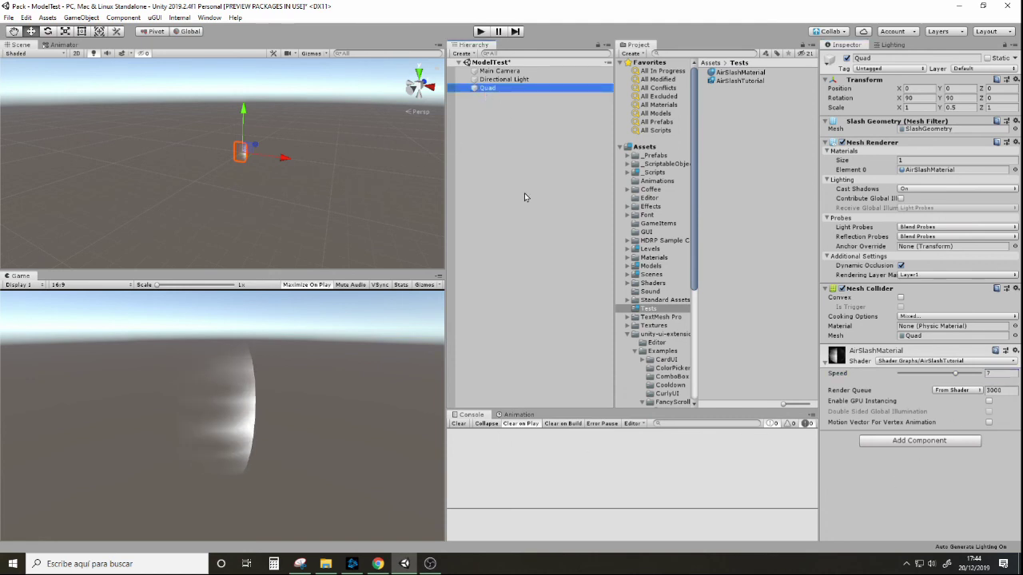
left_click(492, 80)
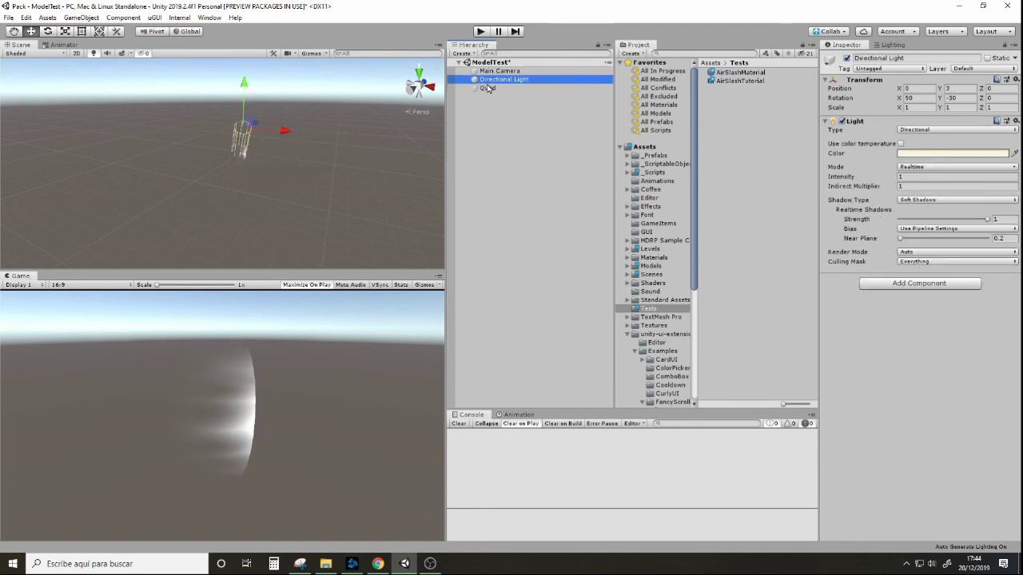
left_click(491, 90)
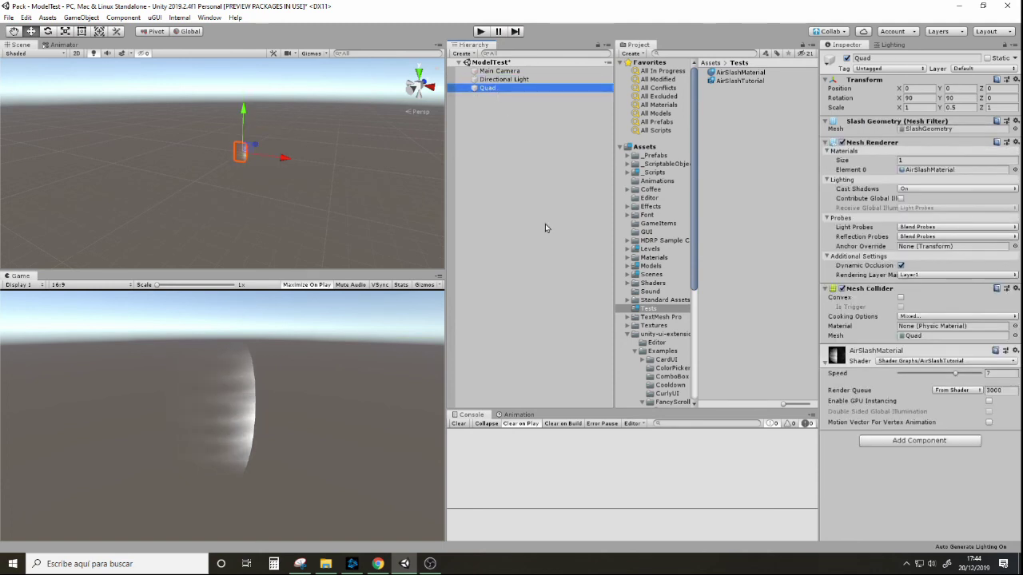